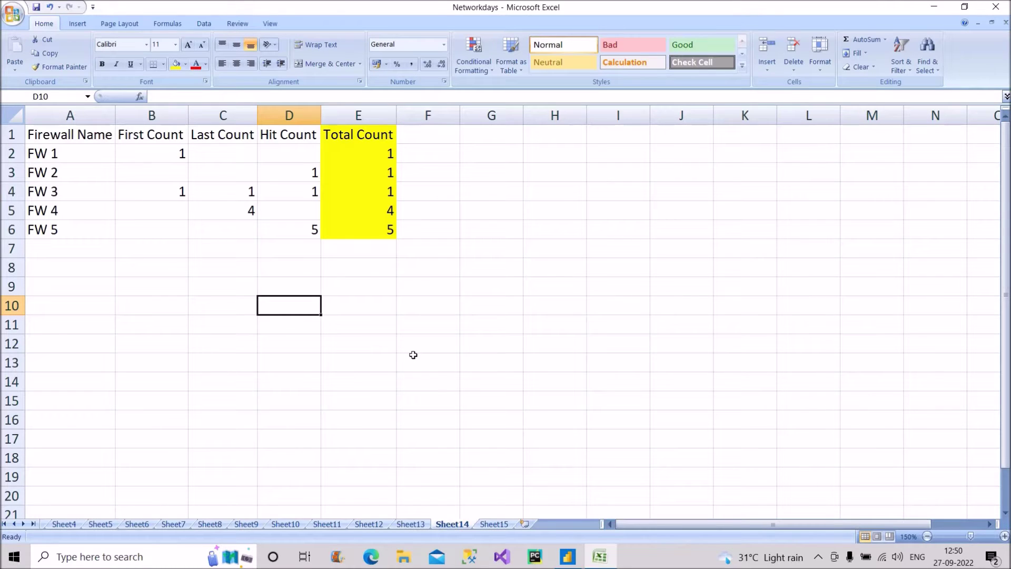
Examine the firewall table's First Count, Last Count and Hit Count entries for each firewall.
left_click_drag(46, 136, 289, 223)
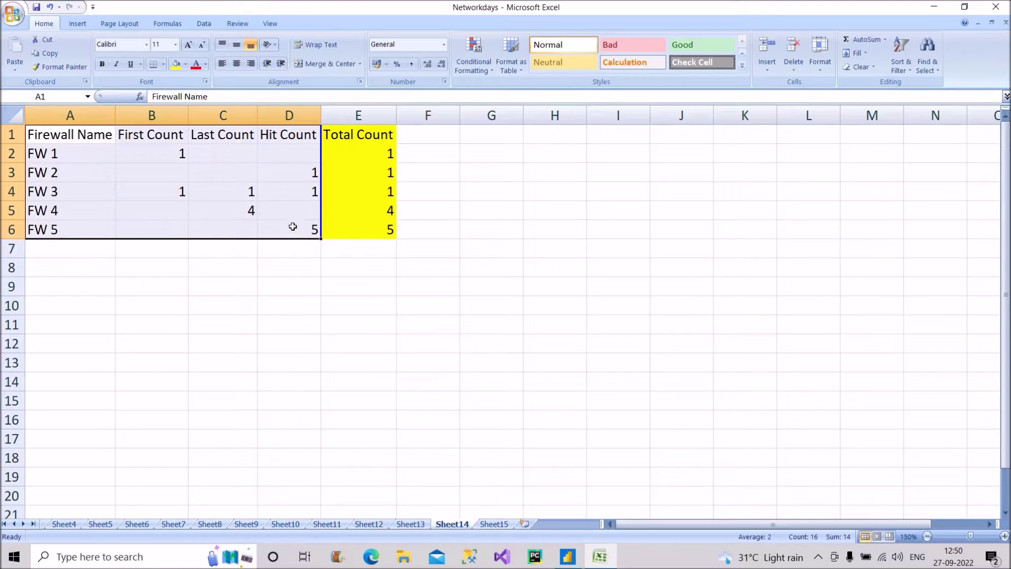
left_click_drag(80, 139, 304, 233)
left_click(147, 156)
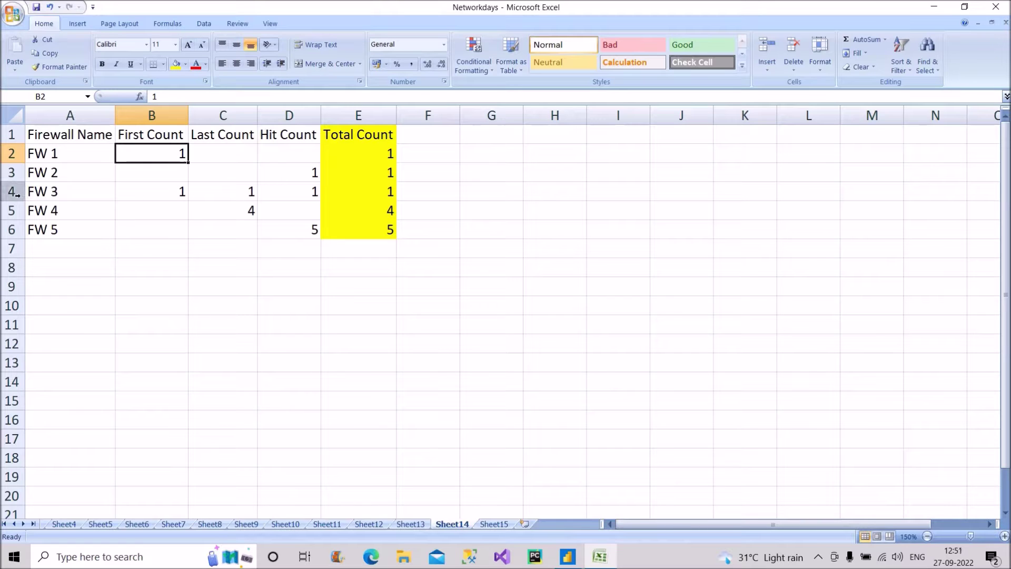
left_click(179, 192)
left_click(205, 191)
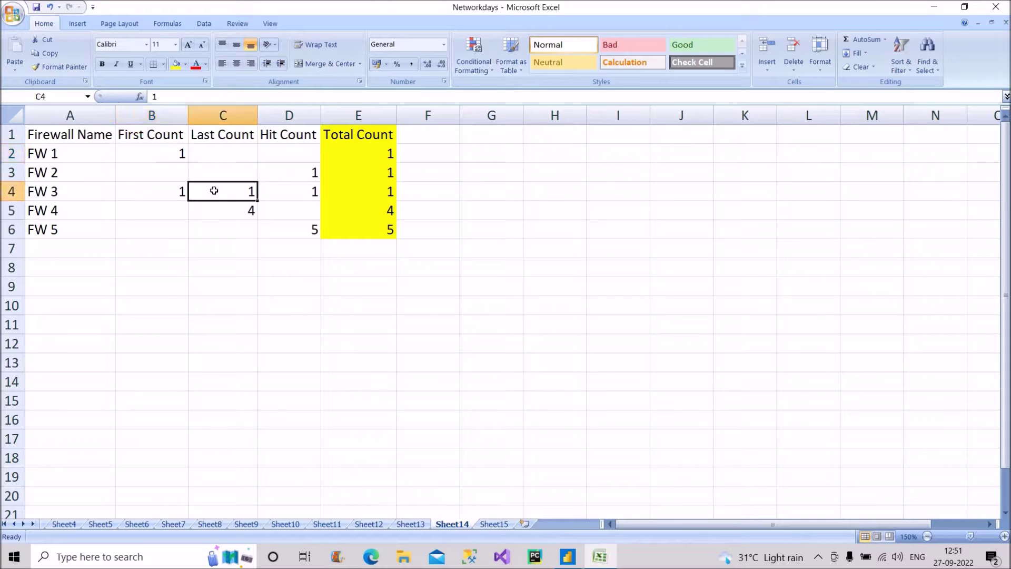
left_click(290, 194)
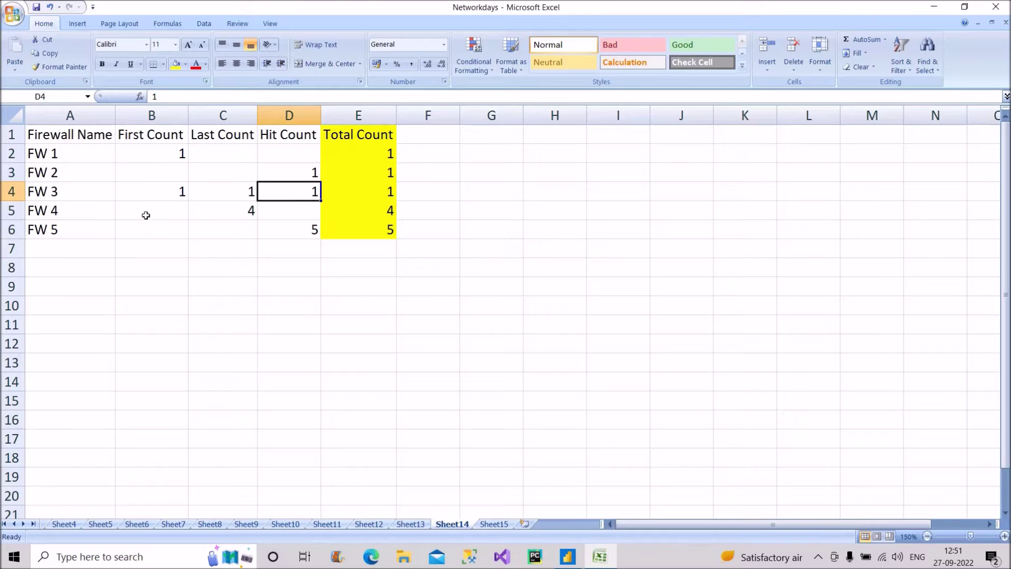
left_click(253, 213)
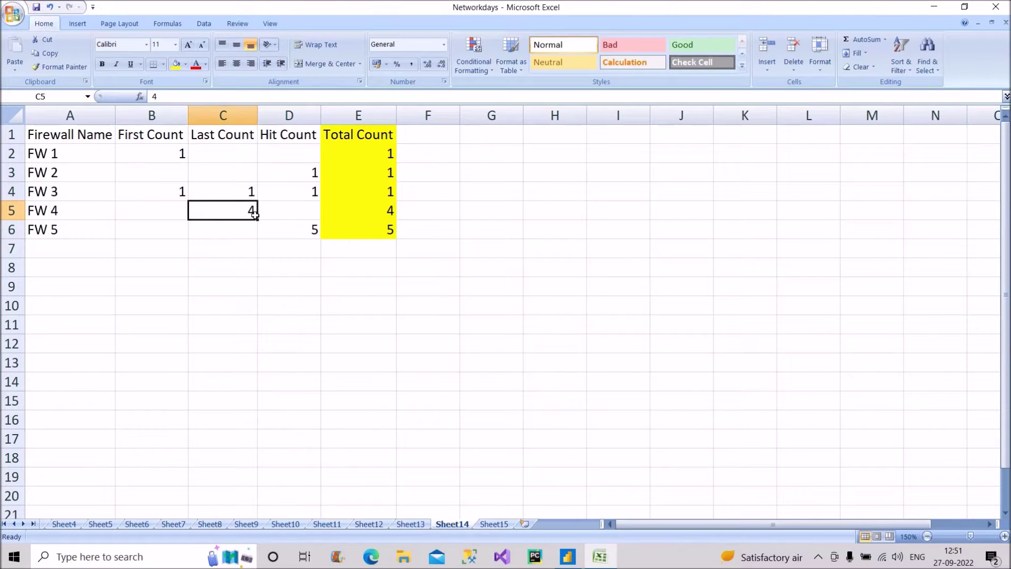
left_click(60, 235)
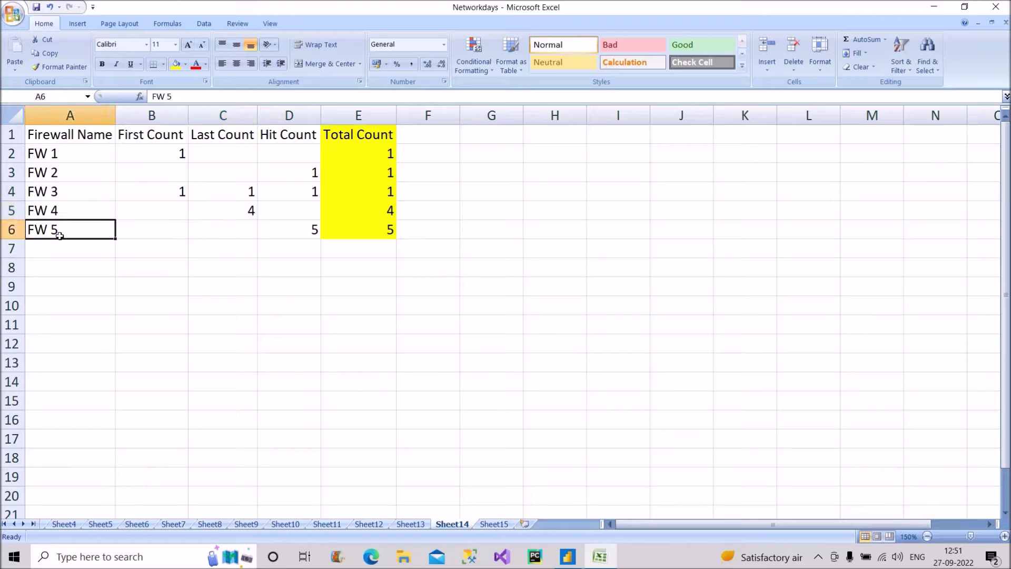
left_click(312, 235)
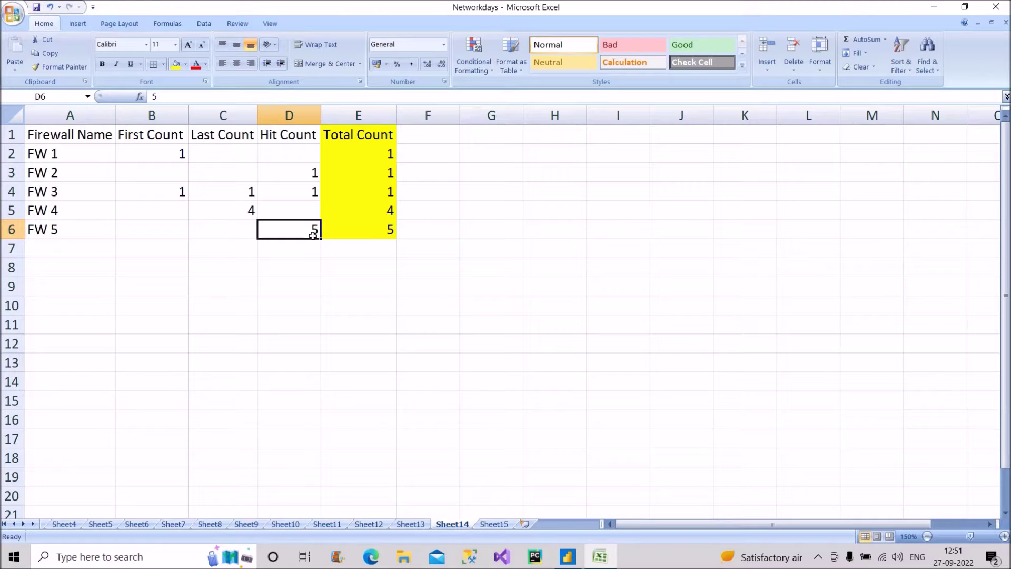
left_click_drag(51, 135, 288, 226)
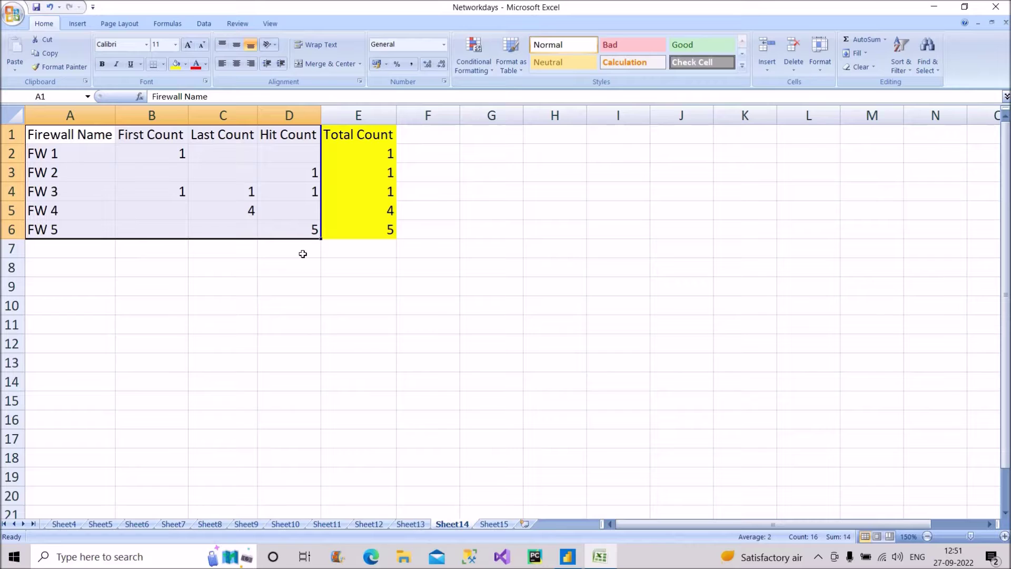
Compare each firewall's First, Last and Hit Count entries with its value in the yellow Total Count column.
left_click(355, 133)
left_click_drag(356, 133, 360, 225)
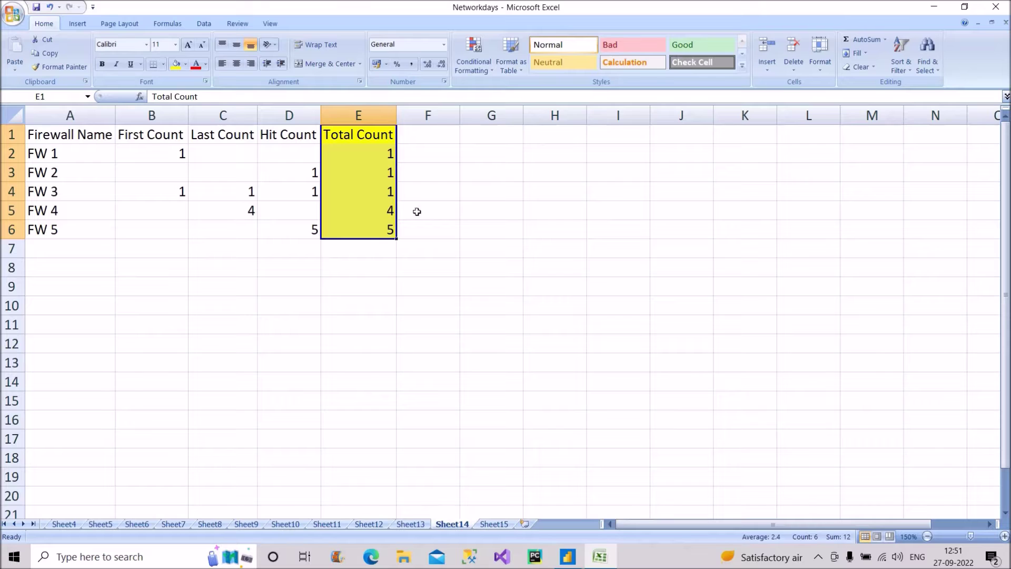
left_click(381, 210)
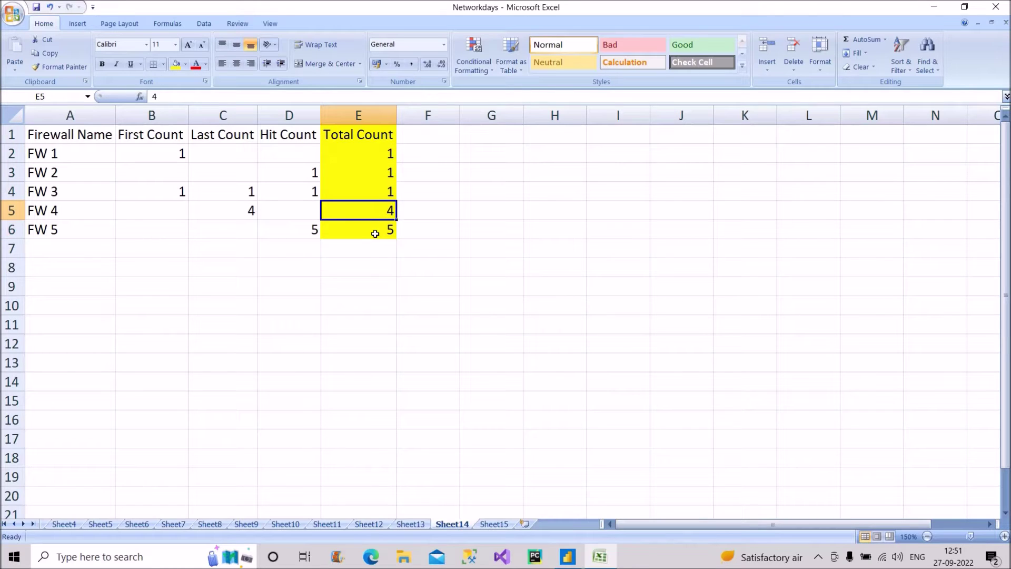
left_click(374, 234)
left_click_drag(365, 136, 375, 225)
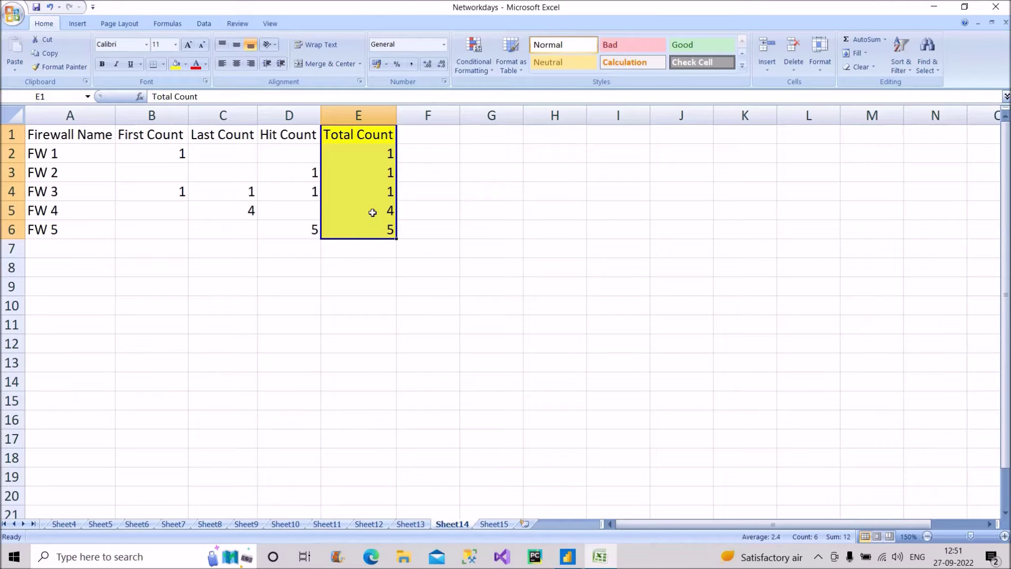
left_click(150, 156)
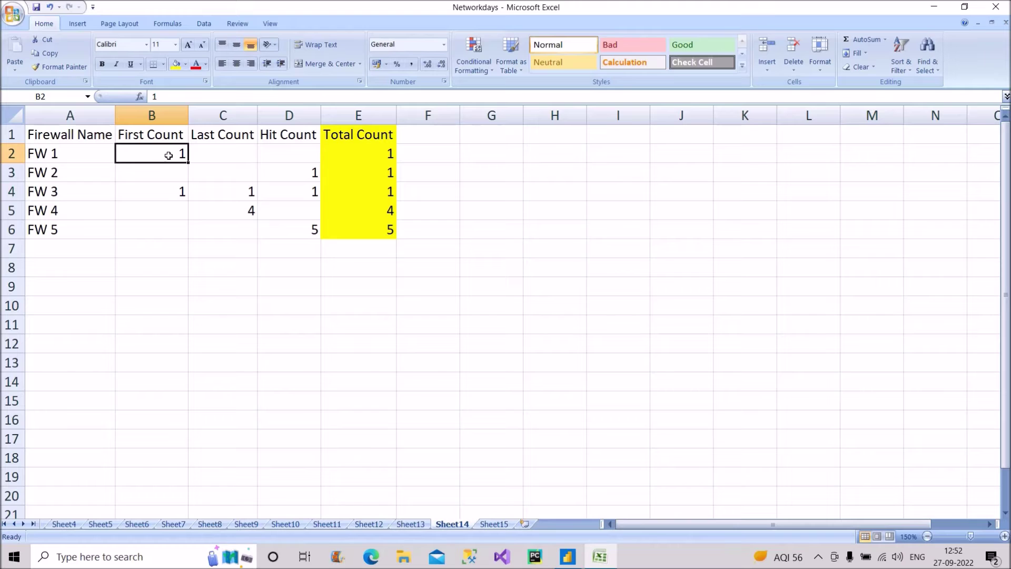
left_click(295, 173)
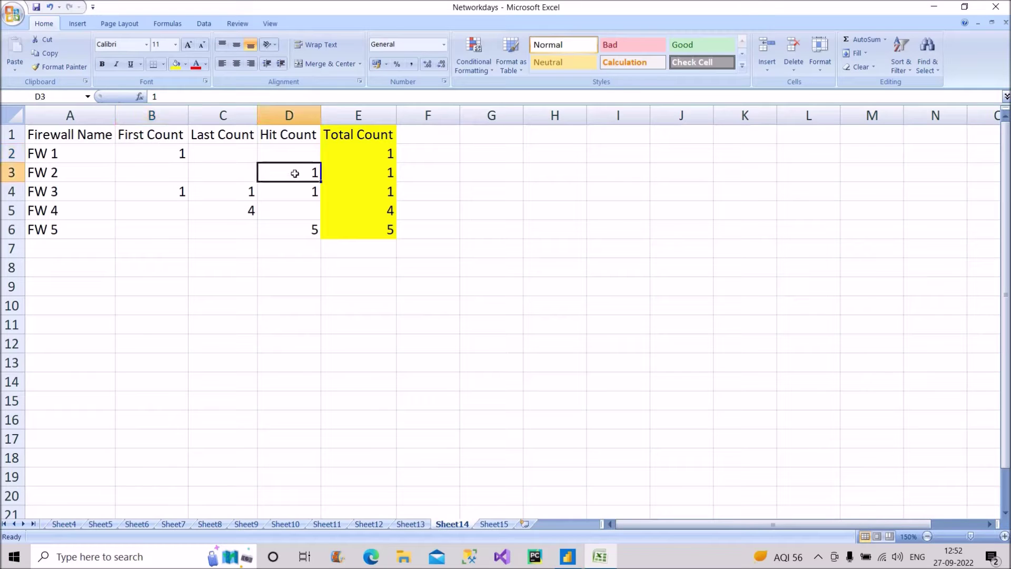
left_click(374, 176)
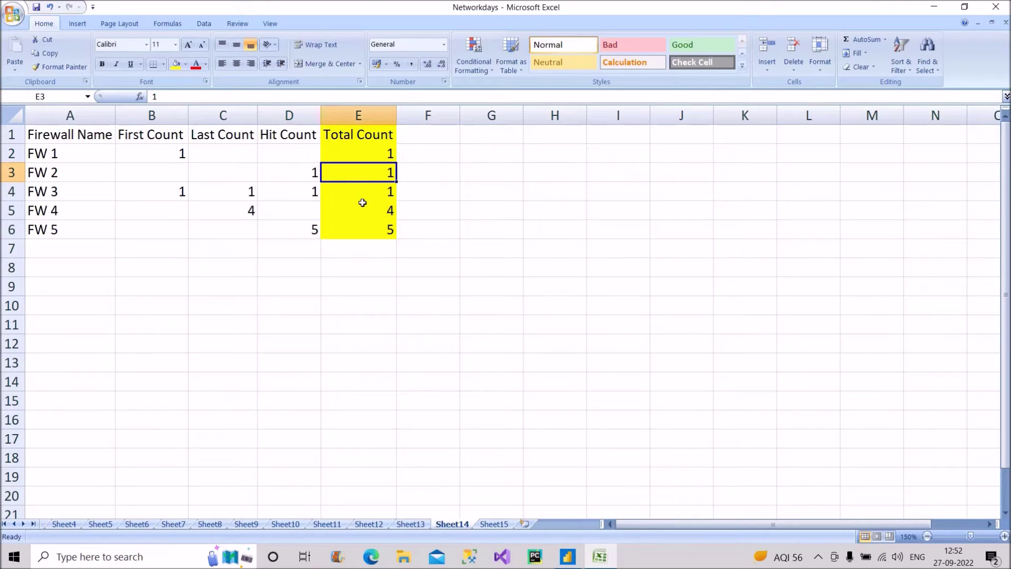
left_click(180, 159)
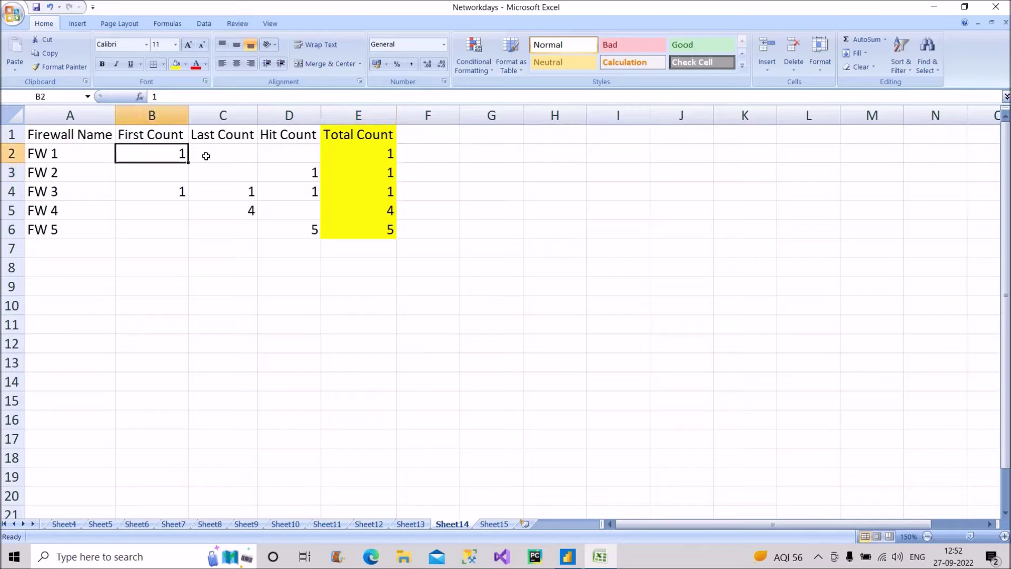
left_click(368, 155)
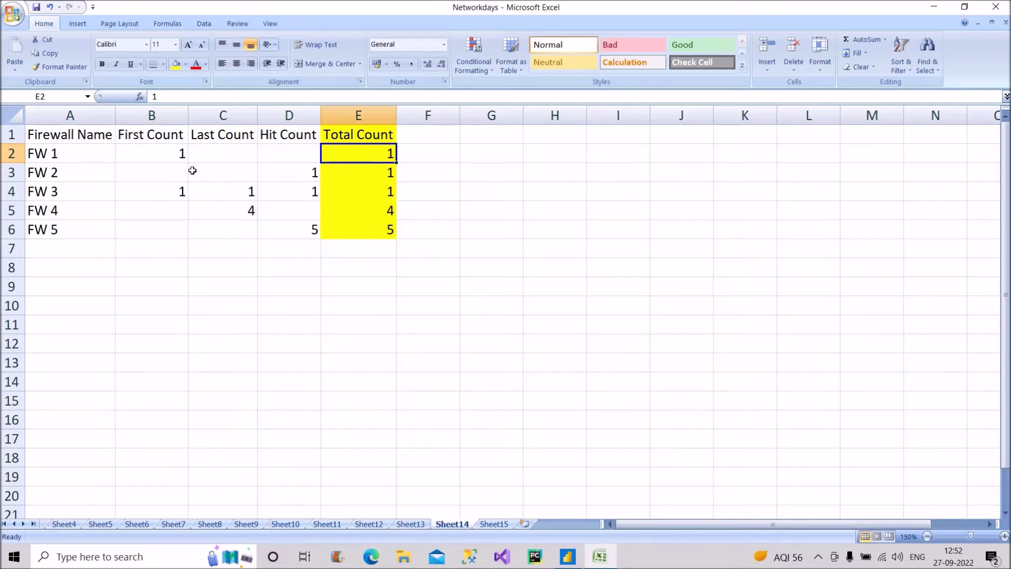
left_click(309, 172)
left_click(373, 172)
left_click(165, 192)
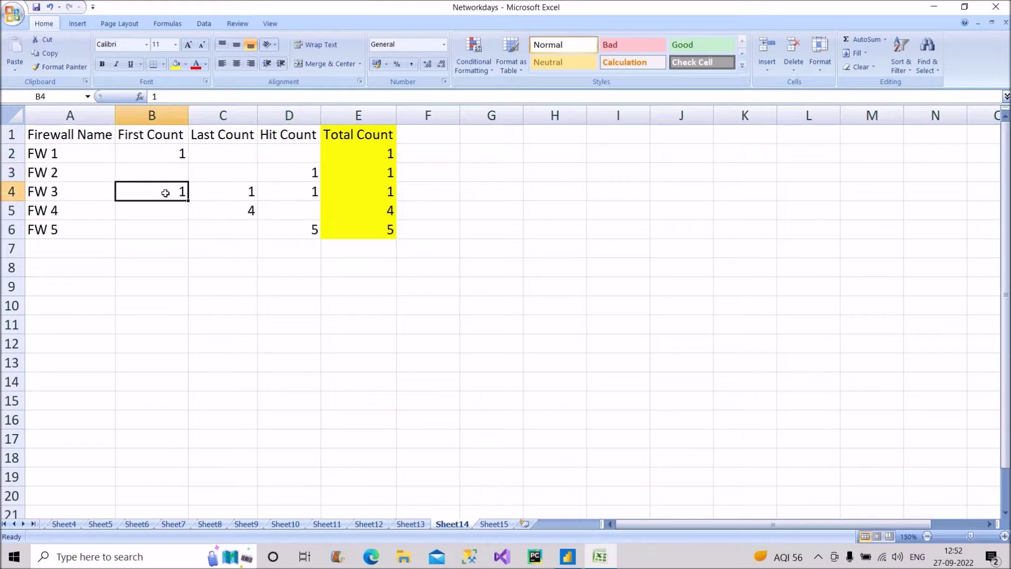
left_click(385, 195)
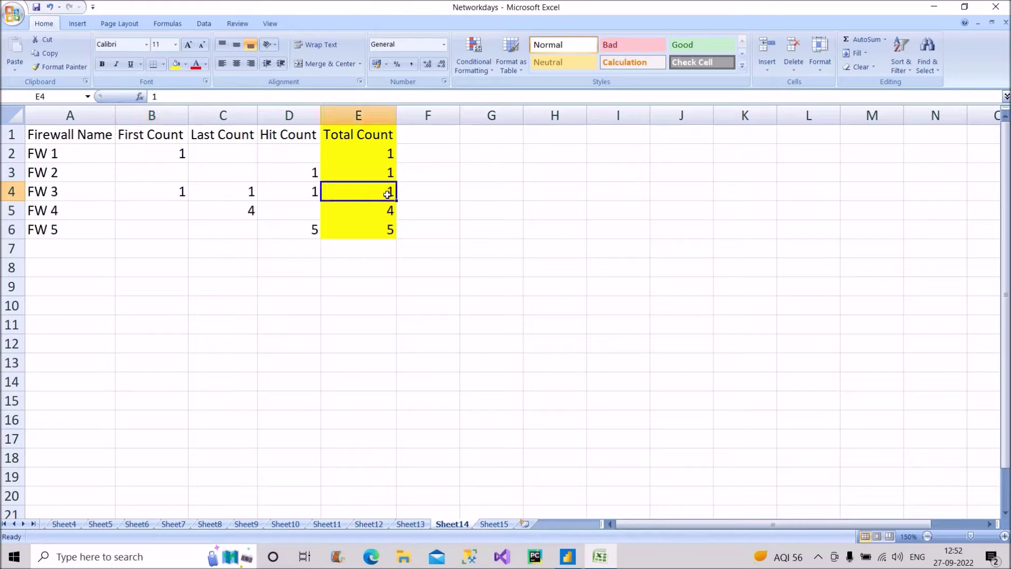
left_click(246, 212)
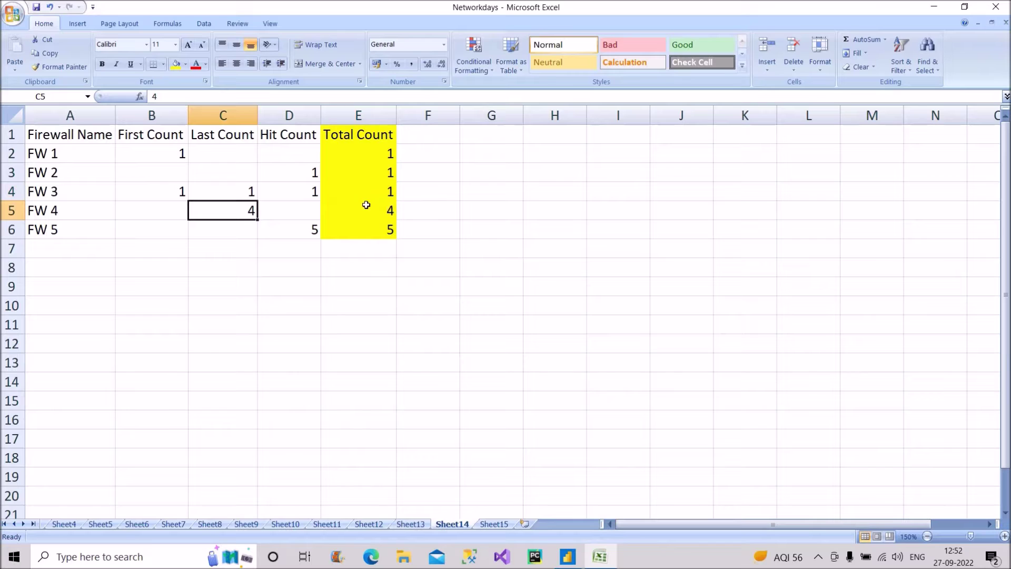
left_click(366, 206)
left_click(356, 230)
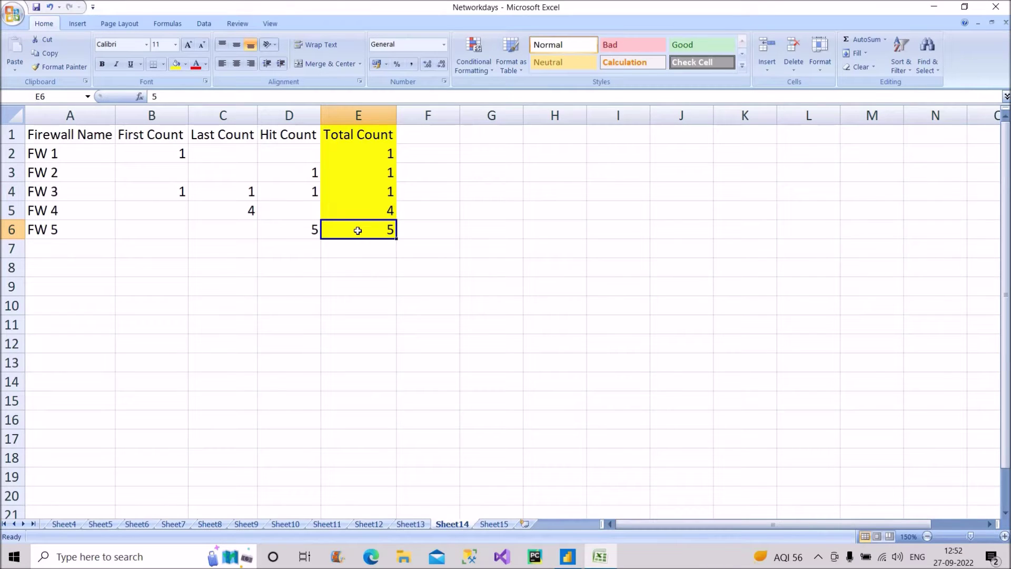
left_click_drag(368, 140, 372, 228)
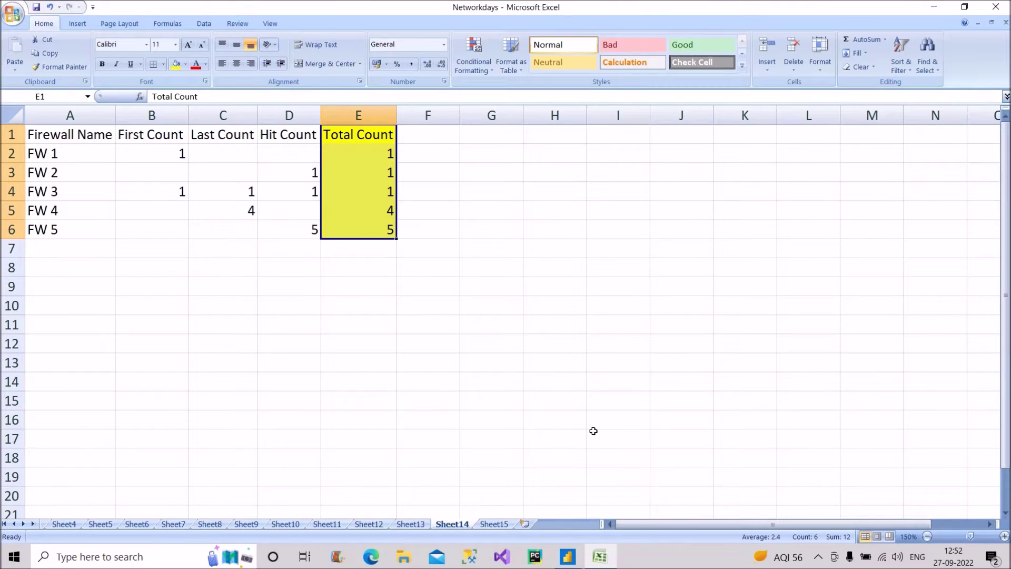
Switch to Power BI Desktop and start a new calculated column named "Total count" in Table 1, with the formula text enlarged.
left_click(567, 556)
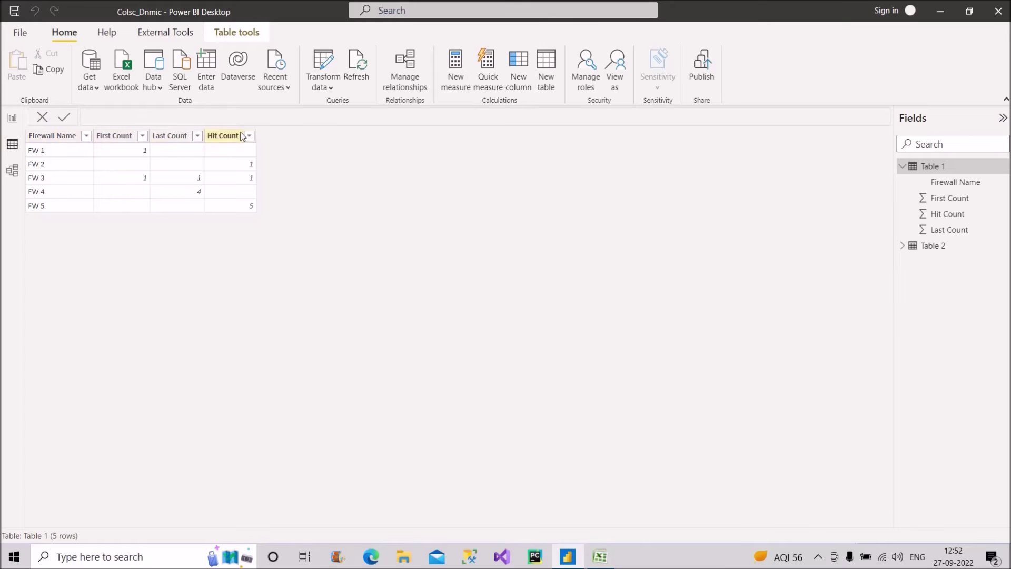
right_click(952, 197)
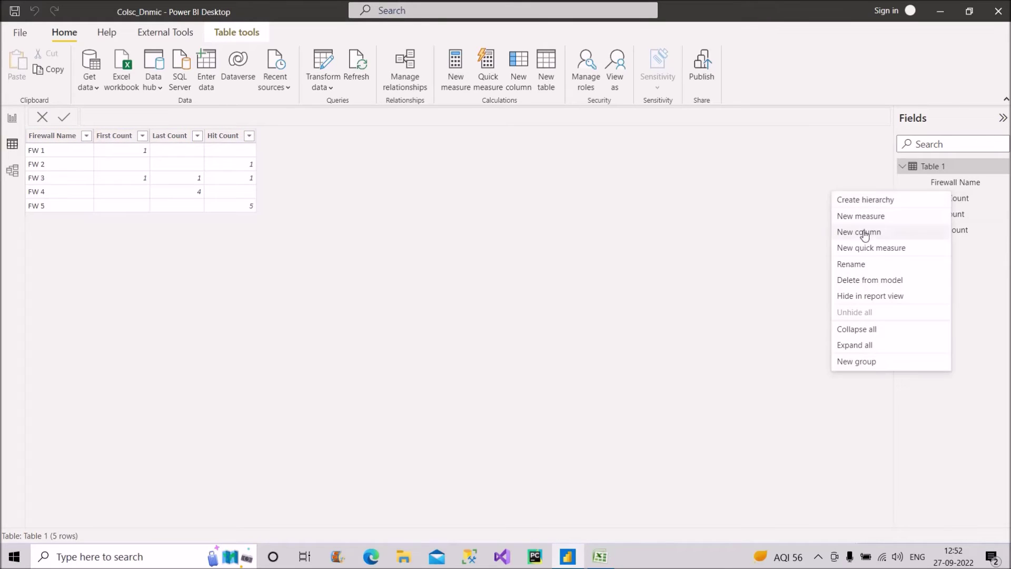
key("Escape")
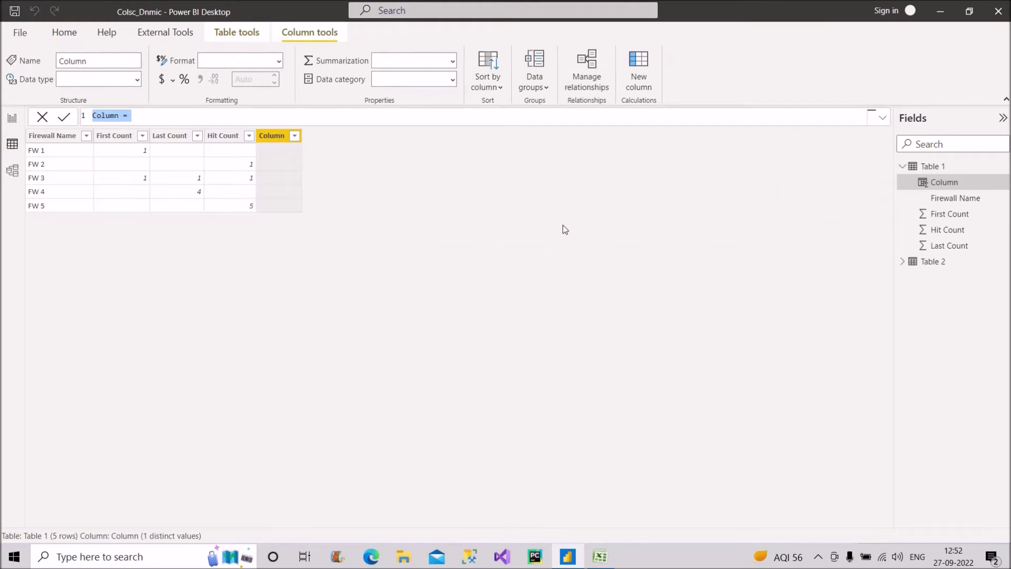
key("ctrl+equal")
key("ctrl+equal")
key("ctrl+equal")
key("ctrl+equal")
key("ctrl+equal")
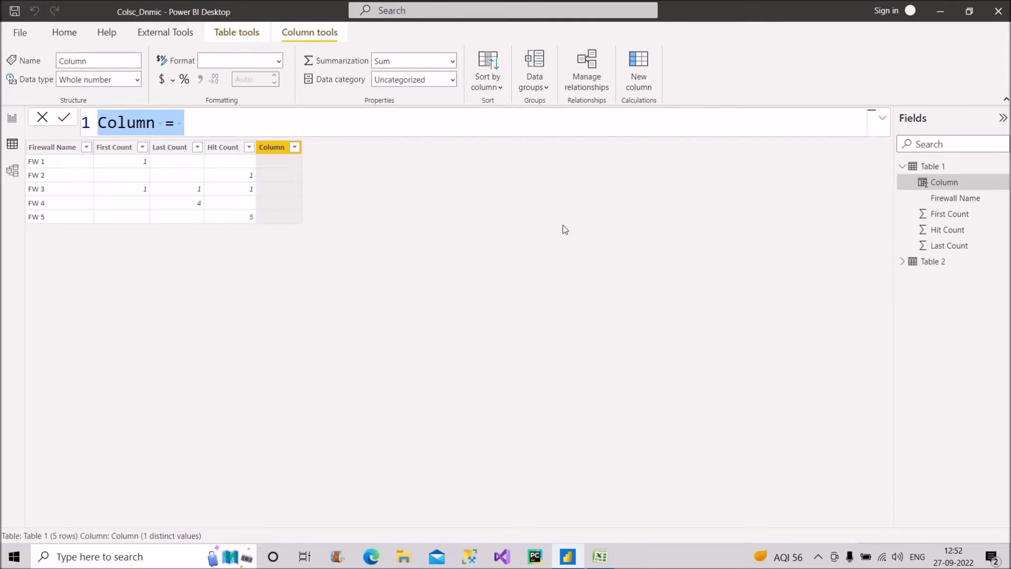
type("Total count = ")
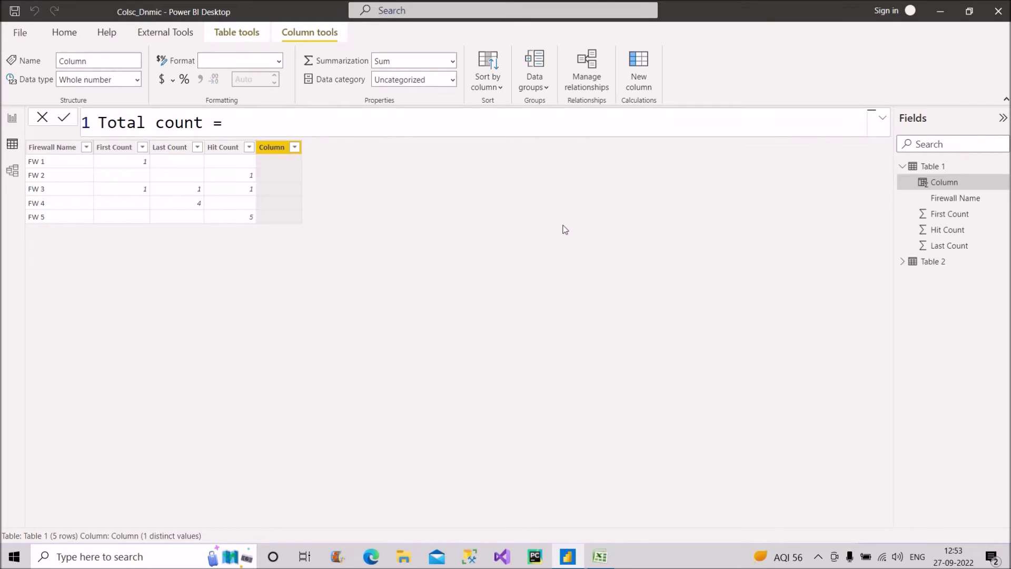
Begin the Total count formula with the COALESCE function, using 'Table 1'[First Count] as its first argument.
type("c")
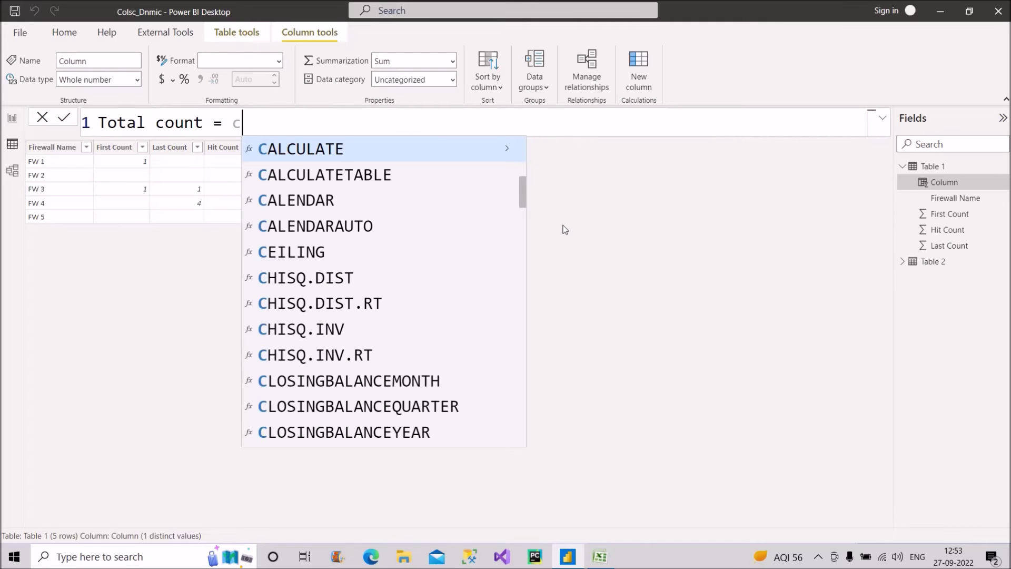
type("oal")
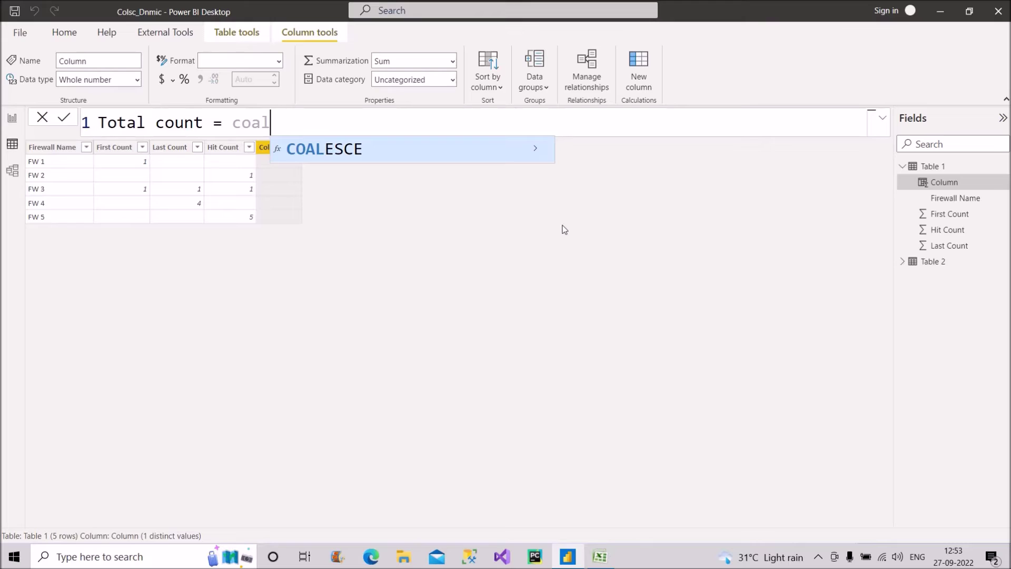
left_click(359, 155)
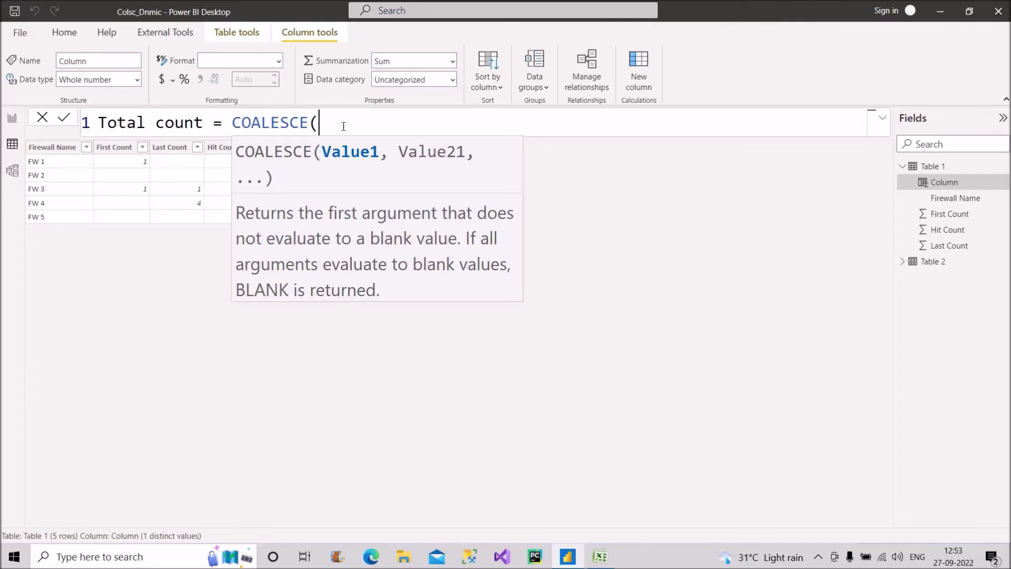
type("first")
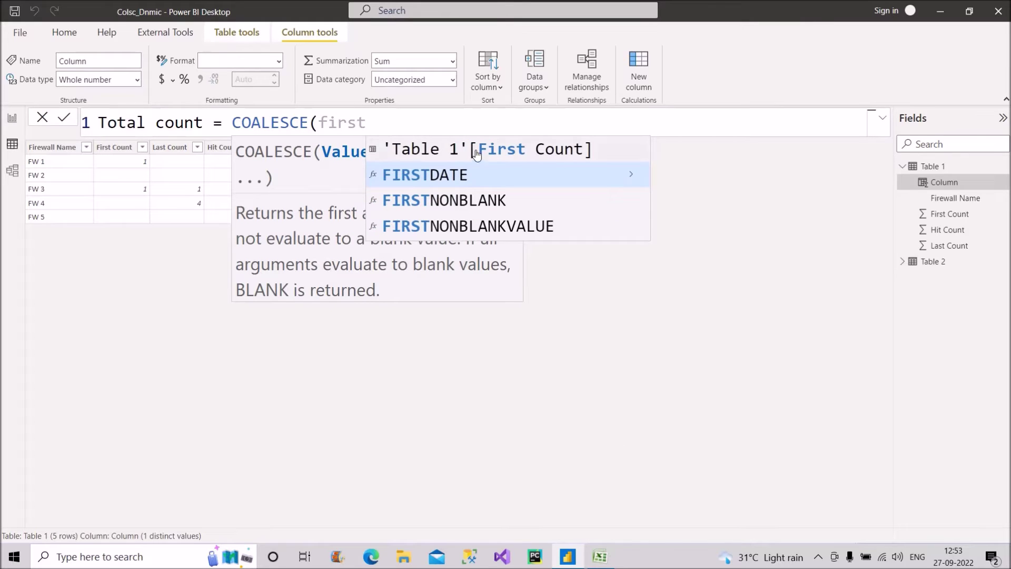
left_click(497, 155)
type(",")
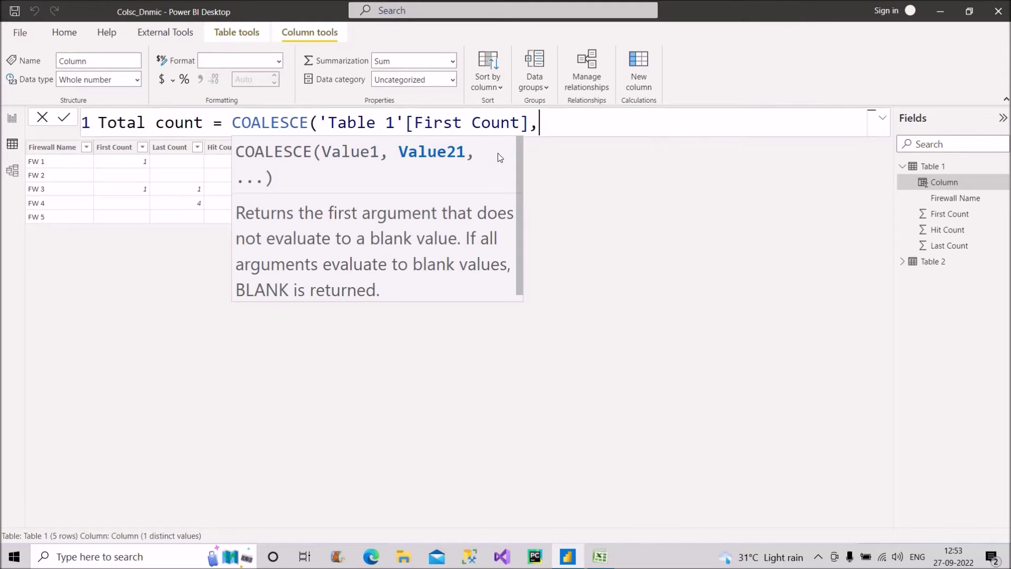
Complete the COALESCE expression with 'Table 1'[Last Count] and 'Table 1'[Hit Count] as the second and third arguments.
type("last")
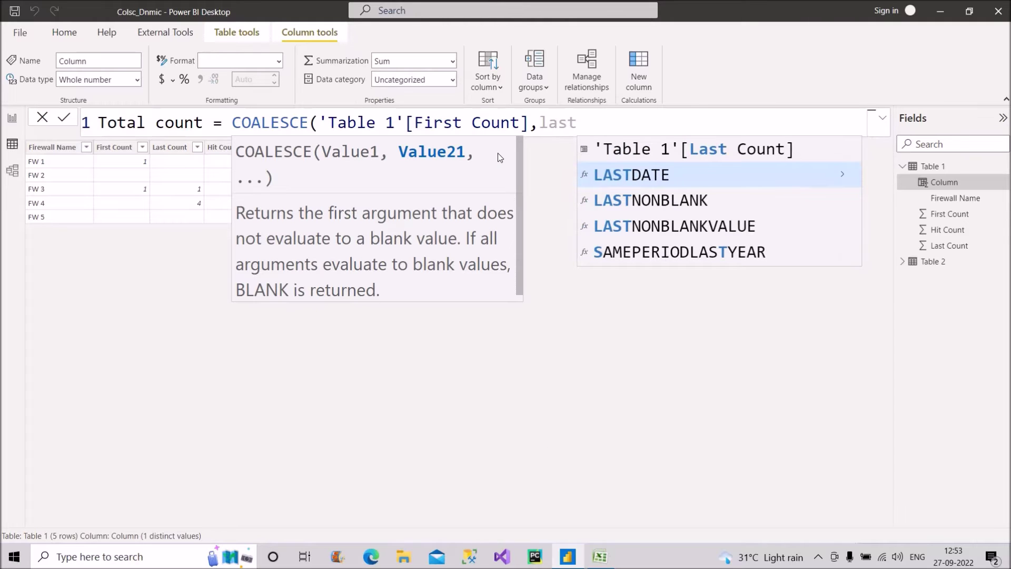
key("Up")
key("Tab")
type(",")
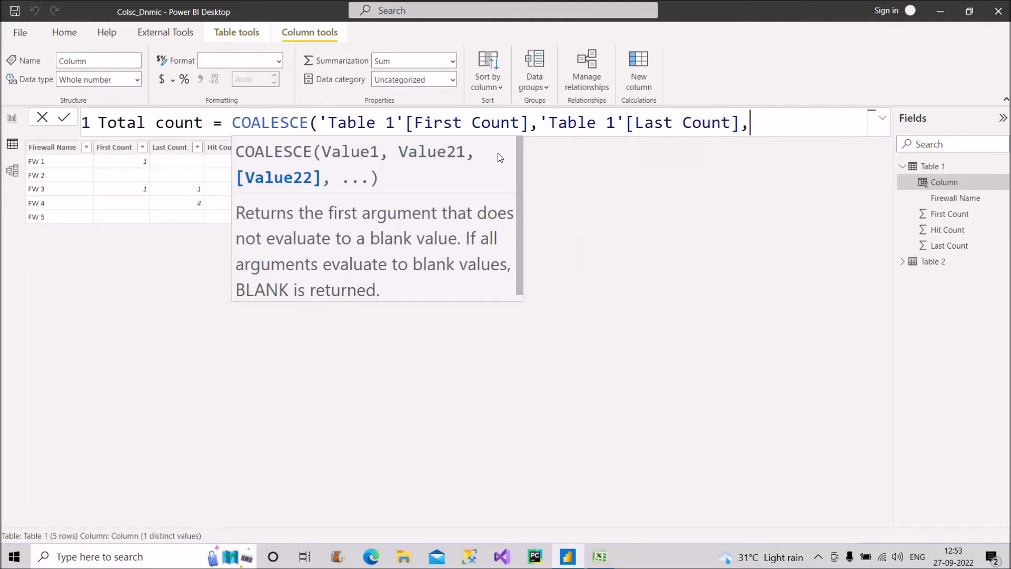
type("hit")
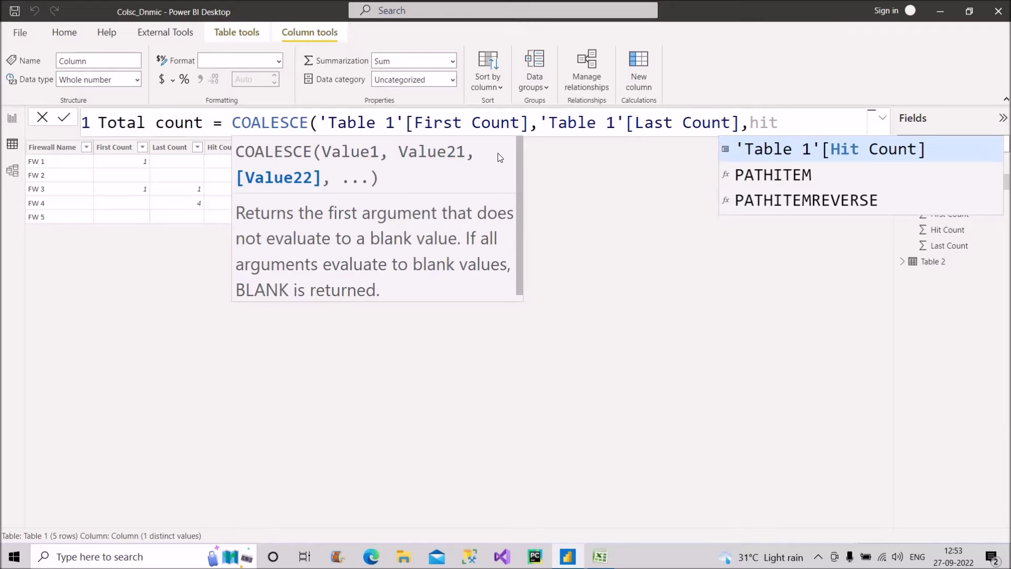
key("Tab")
type(")")
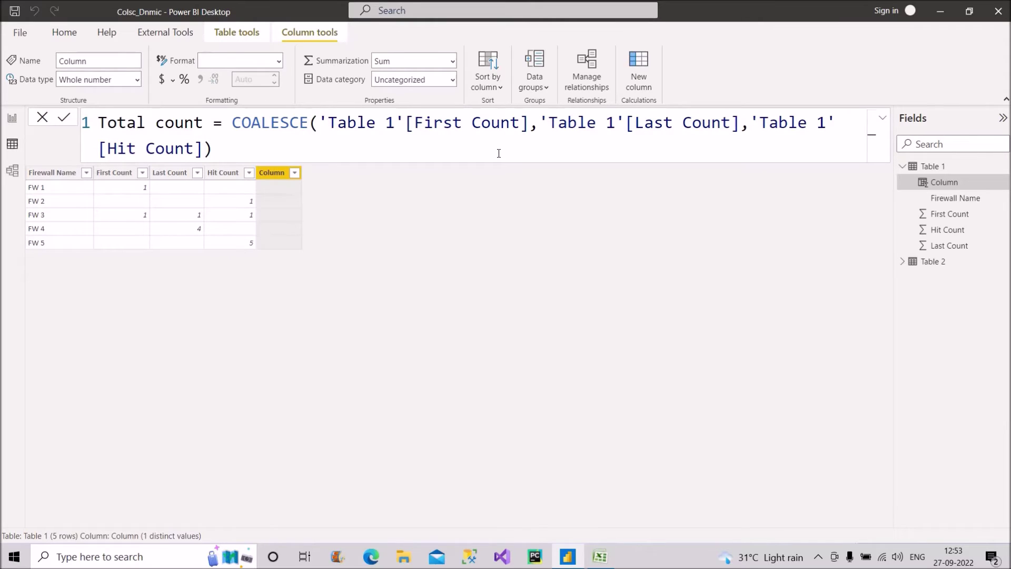
Commit the COALESCE formula of the Total count column.
key("Return")
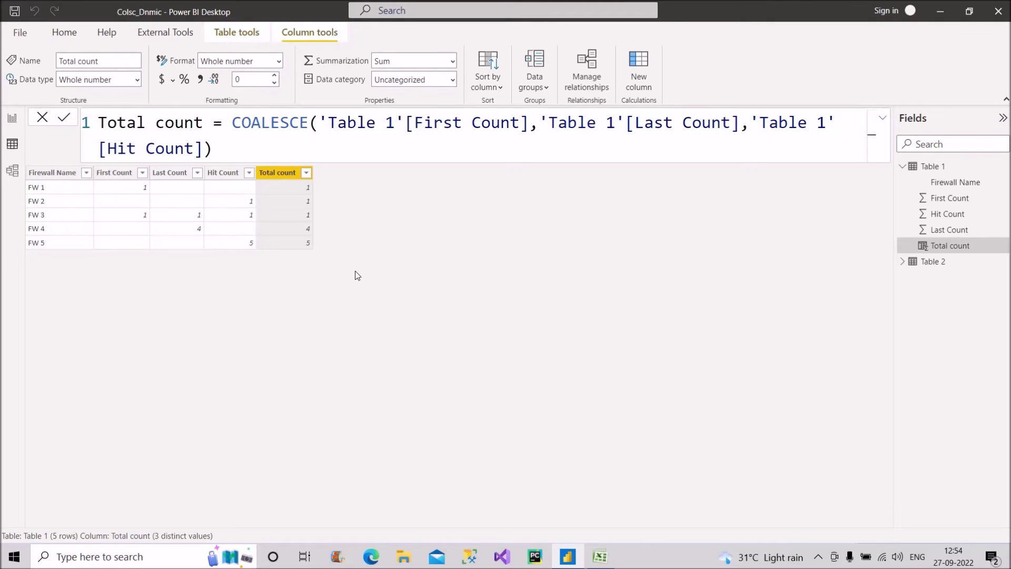
Open the report page and filter the Total Sales chart by 2021, 2022, 2021 and 2020 in turn with the Year slicer.
left_click(12, 117)
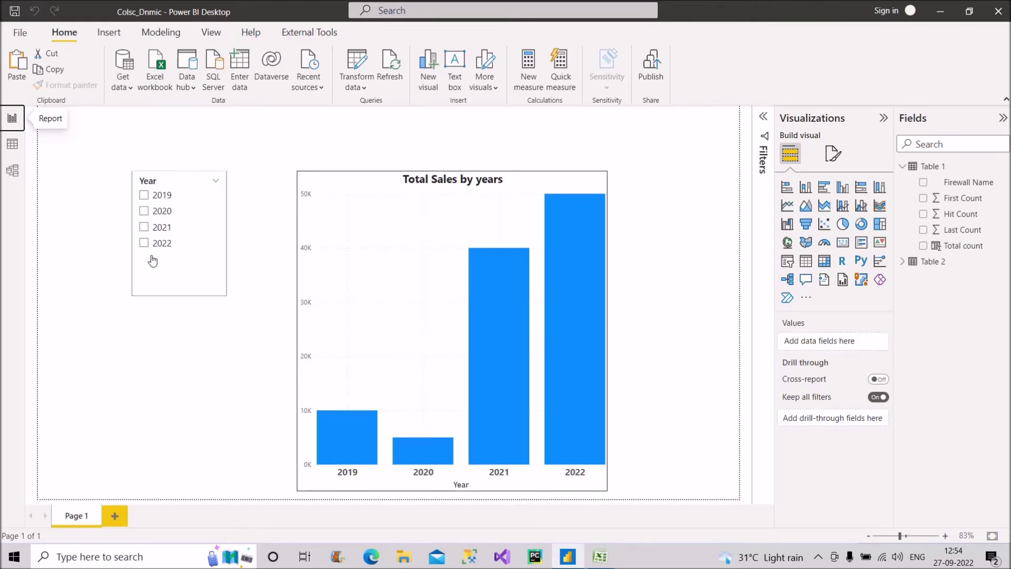
left_click(145, 228)
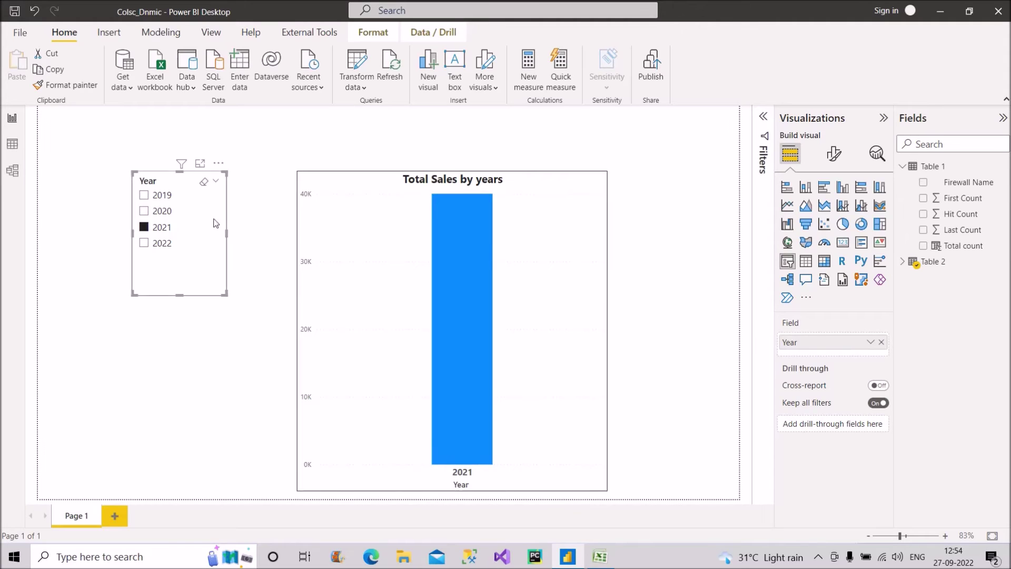
left_click(145, 244)
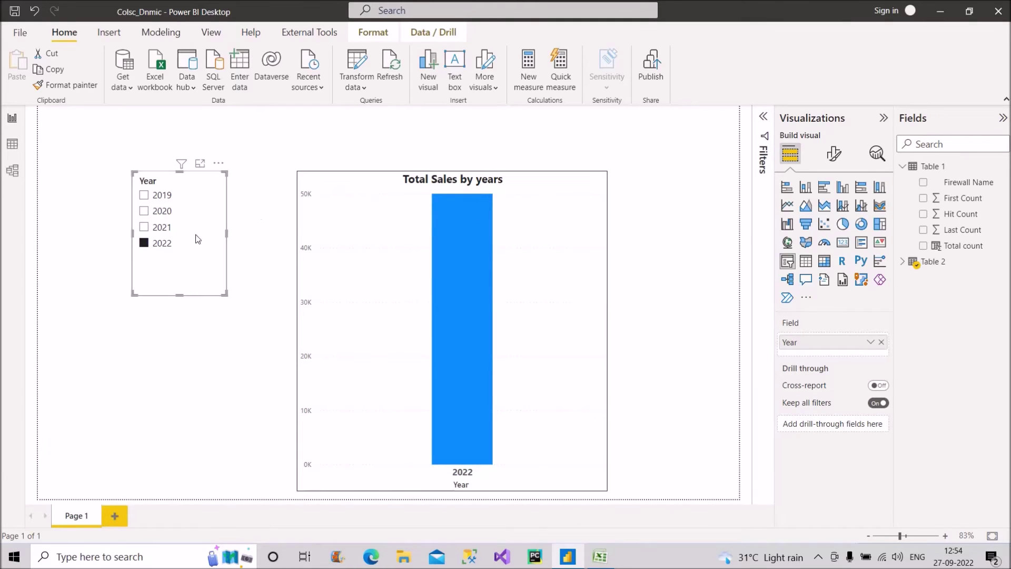
left_click(145, 227)
left_click(144, 211)
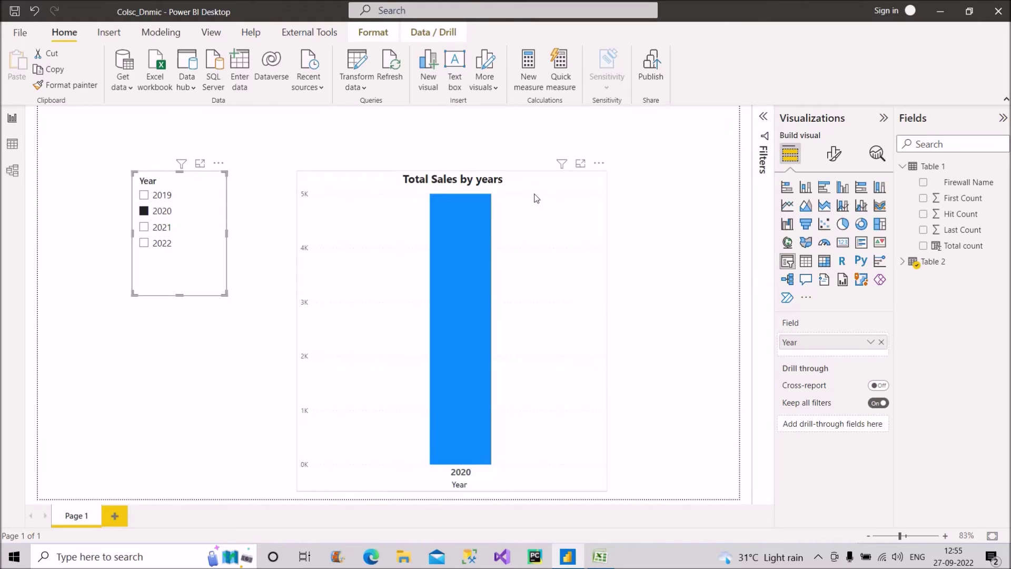
Start a new measure named "Dynamic title" in Table 2.
left_click(565, 192)
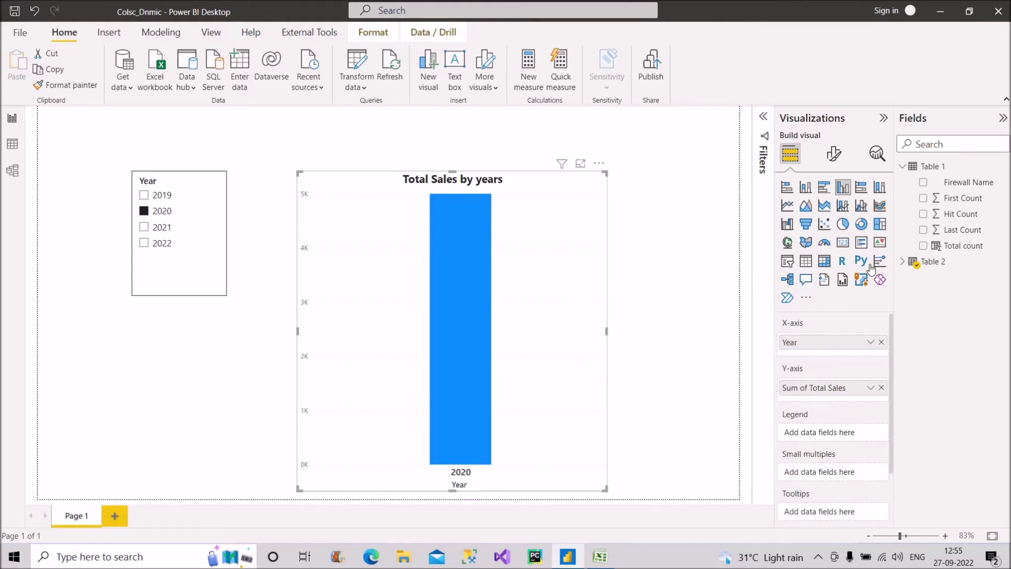
left_click(903, 263)
right_click(953, 293)
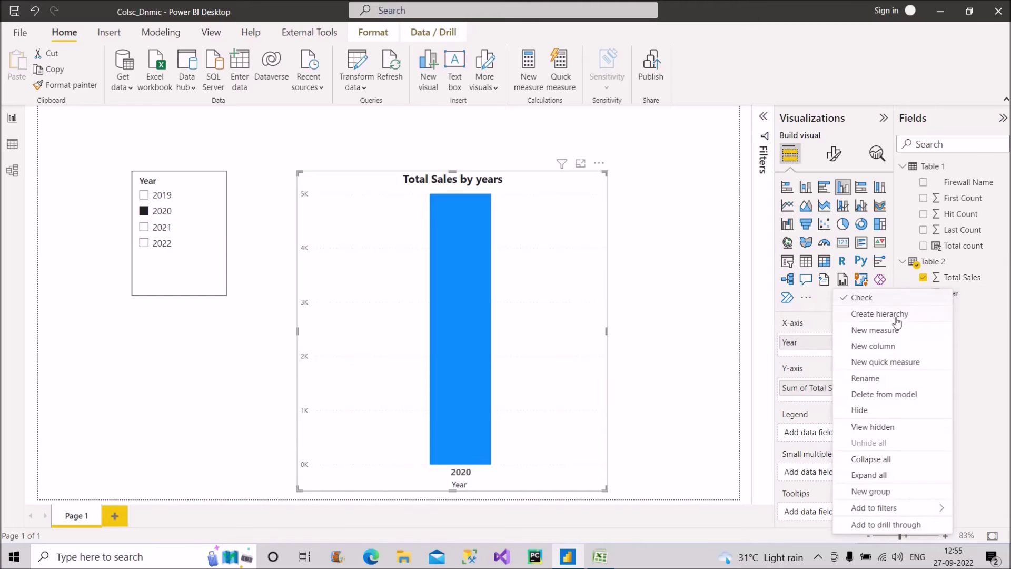
key("Escape")
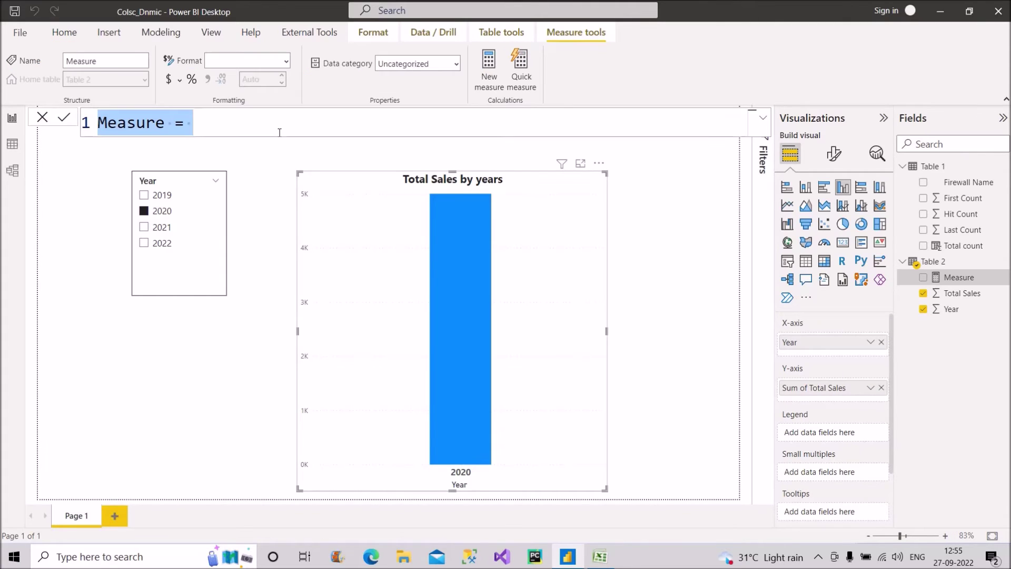
type("Dy")
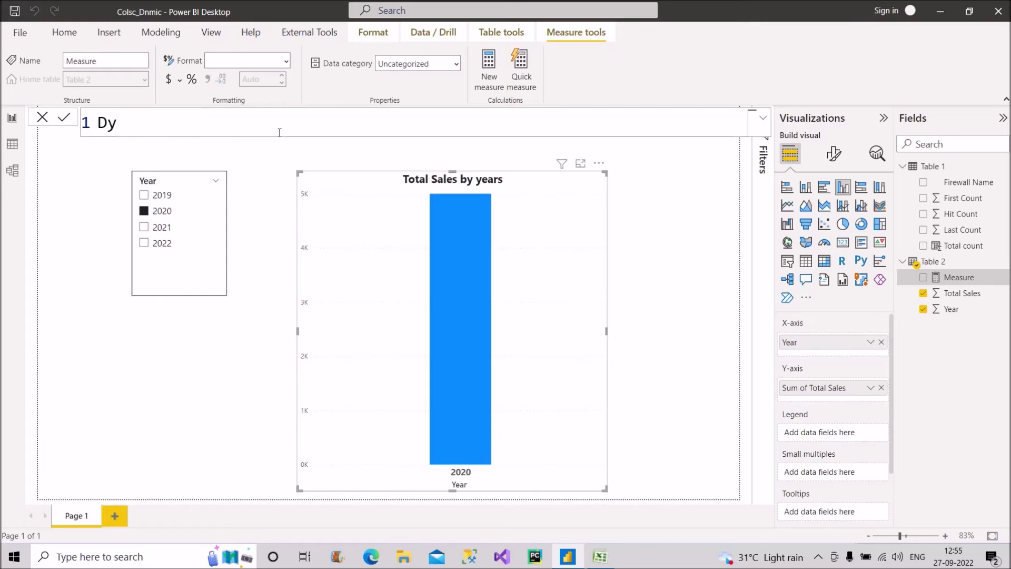
type("namic title =")
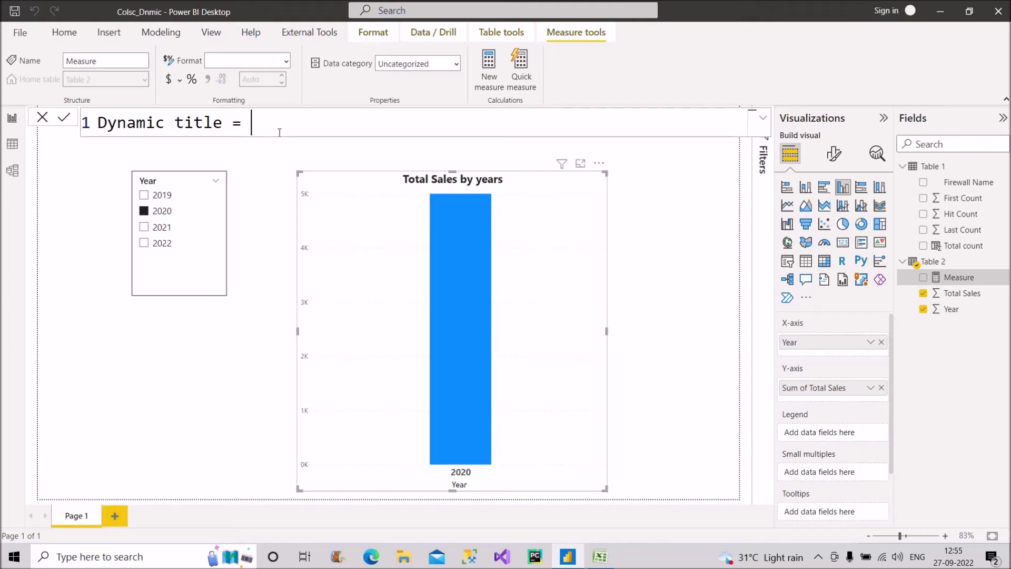
Begin the Dynamic title expression with the text string "Total Sales in ", including the trailing space.
type("\"\"")
type("Total")
type(" Sales")
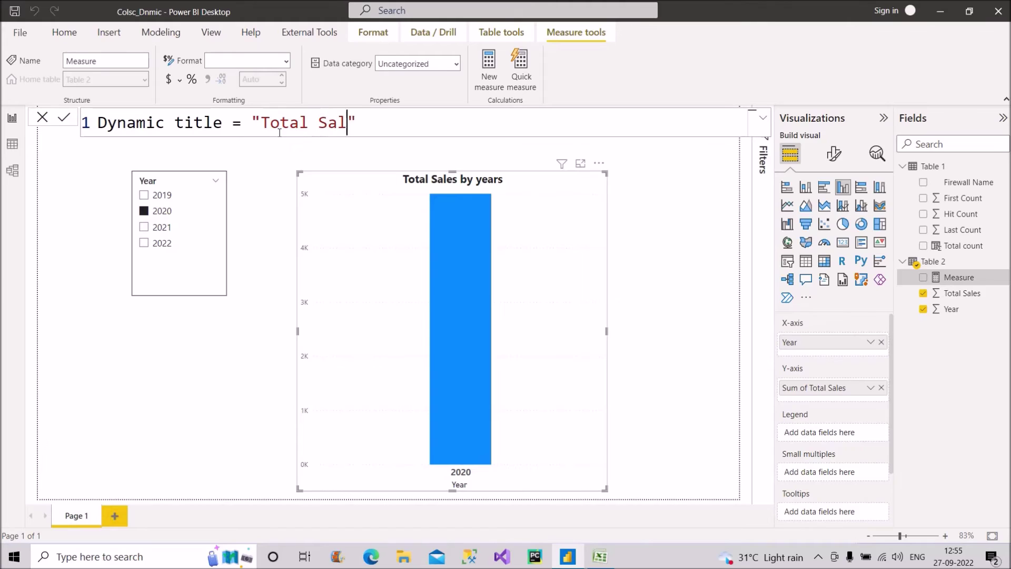
type(" in")
Concatenate SELECTEDVALUE('Table 2'[Year]) to the title text with & and commit the Dynamic title measure.
type("  & sl")
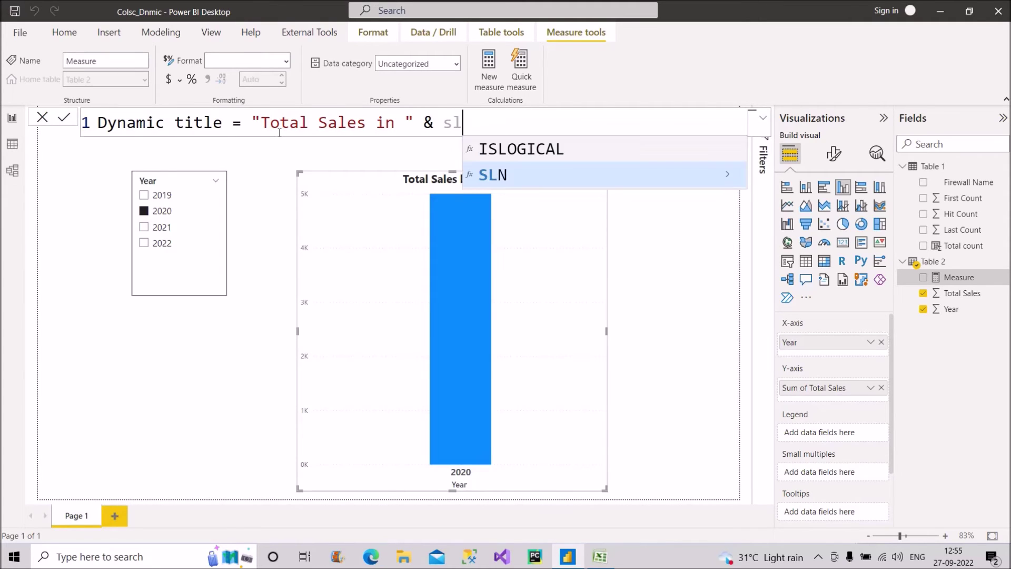
key("BackSpace")
type("elec")
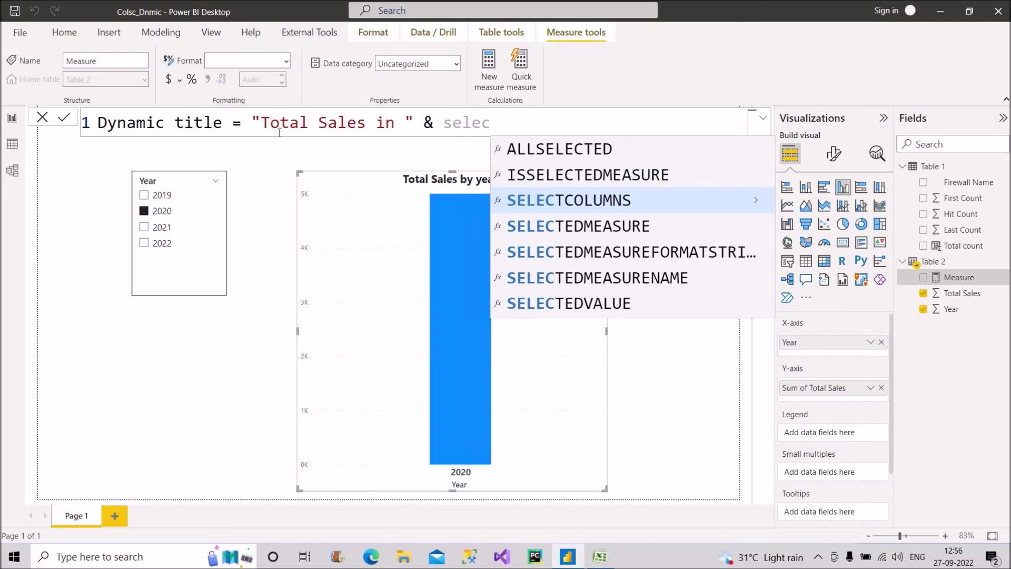
type("ted")
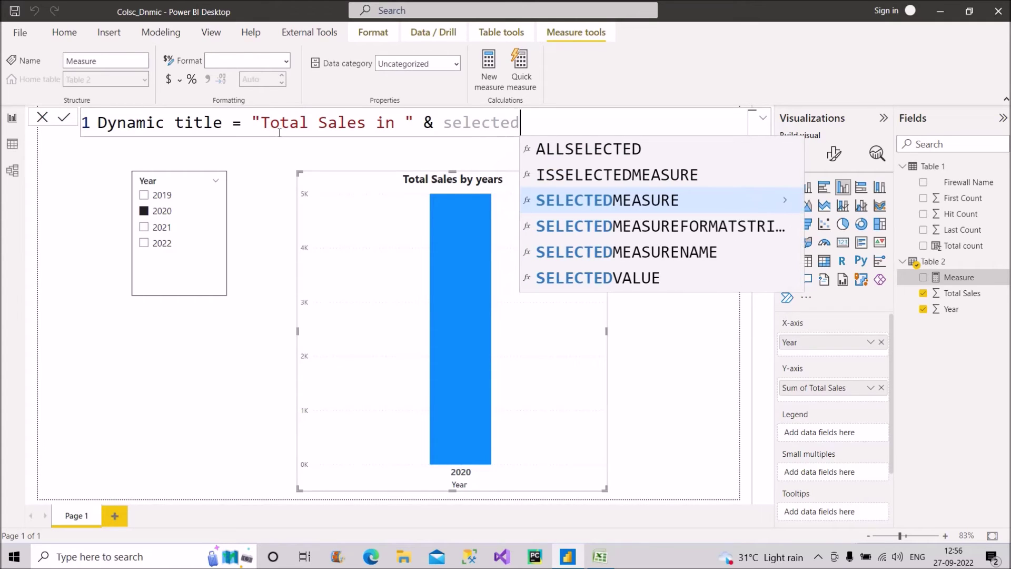
left_click(576, 279)
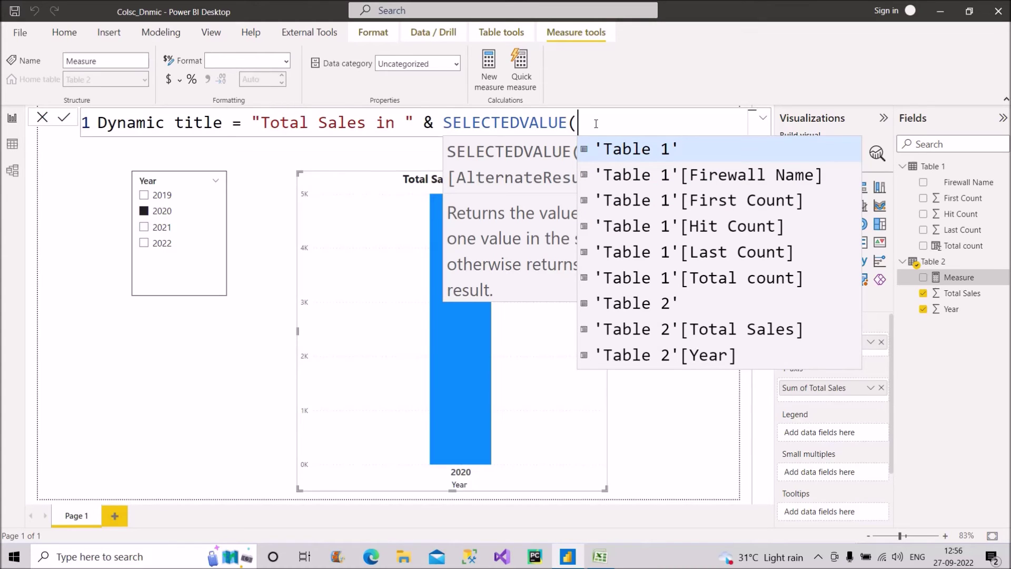
type("year")
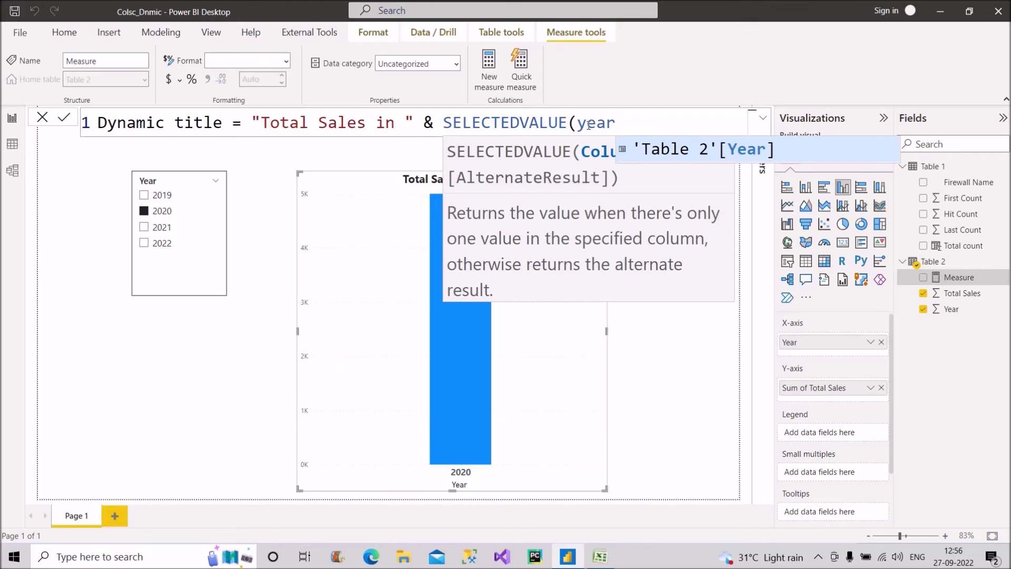
left_click(699, 154)
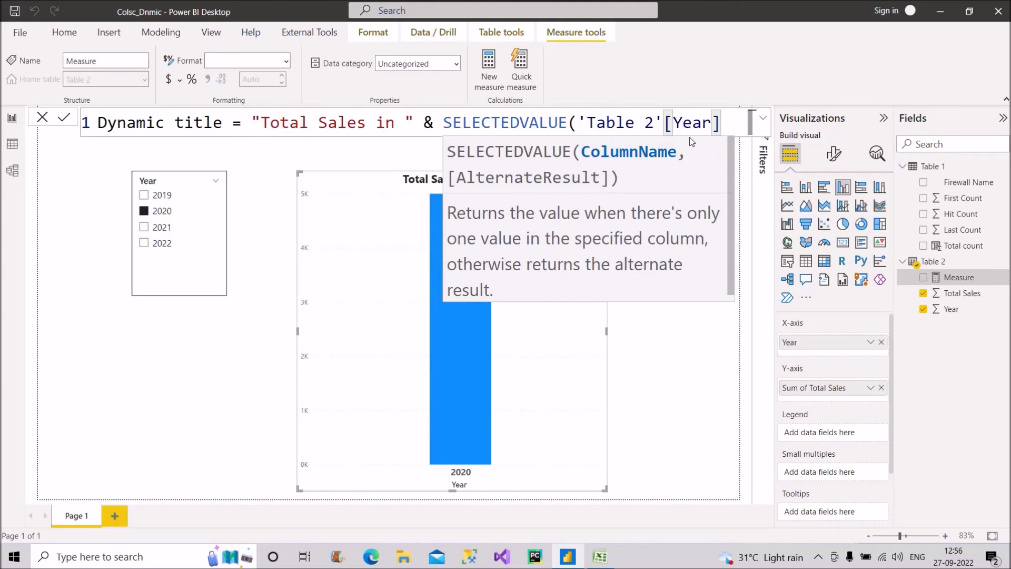
type(")")
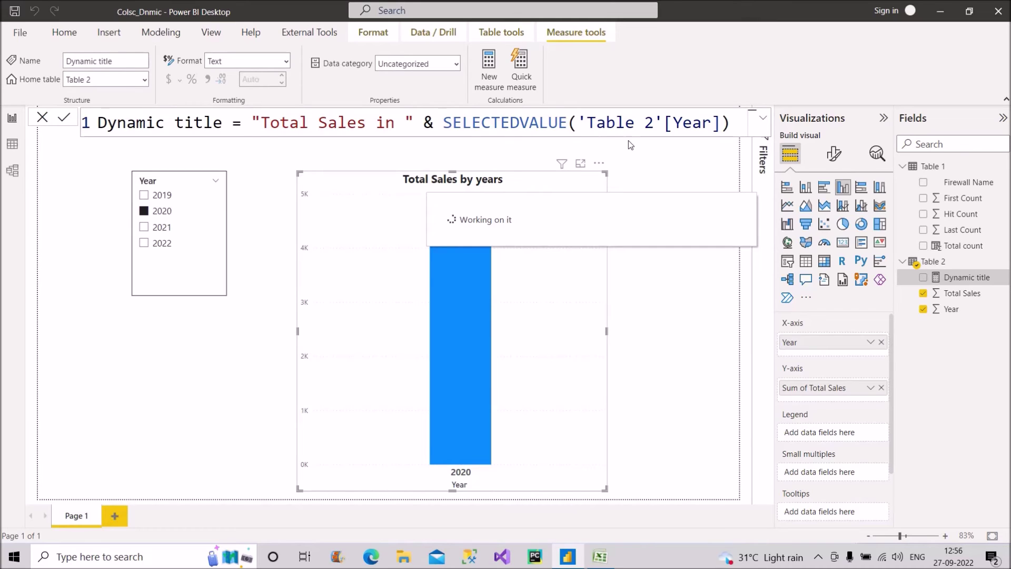
Clear the 2020 slicer selection and base the column chart's title text on the Dynamic title measure from Table 2 by field value.
left_click(142, 213)
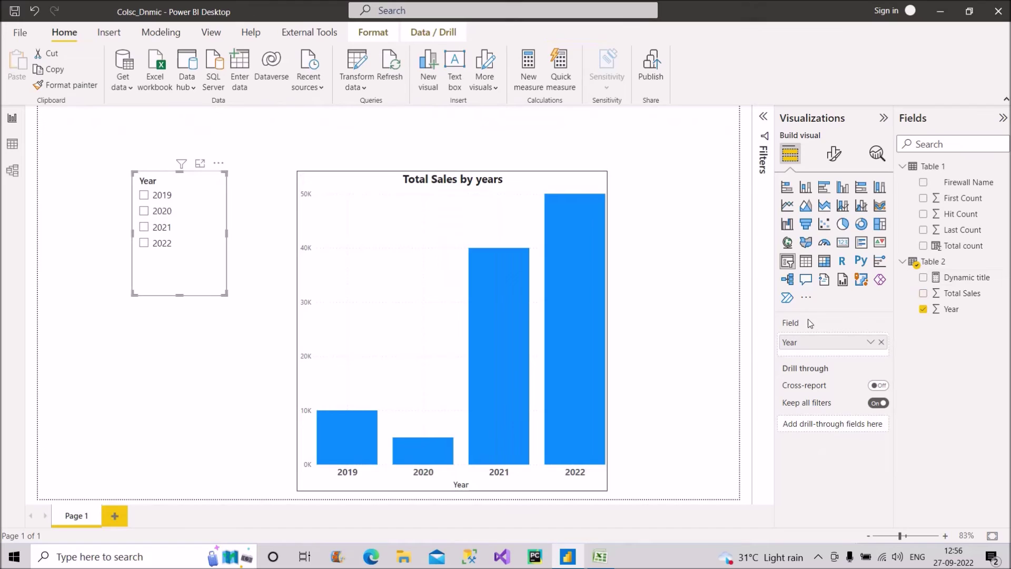
left_click(518, 207)
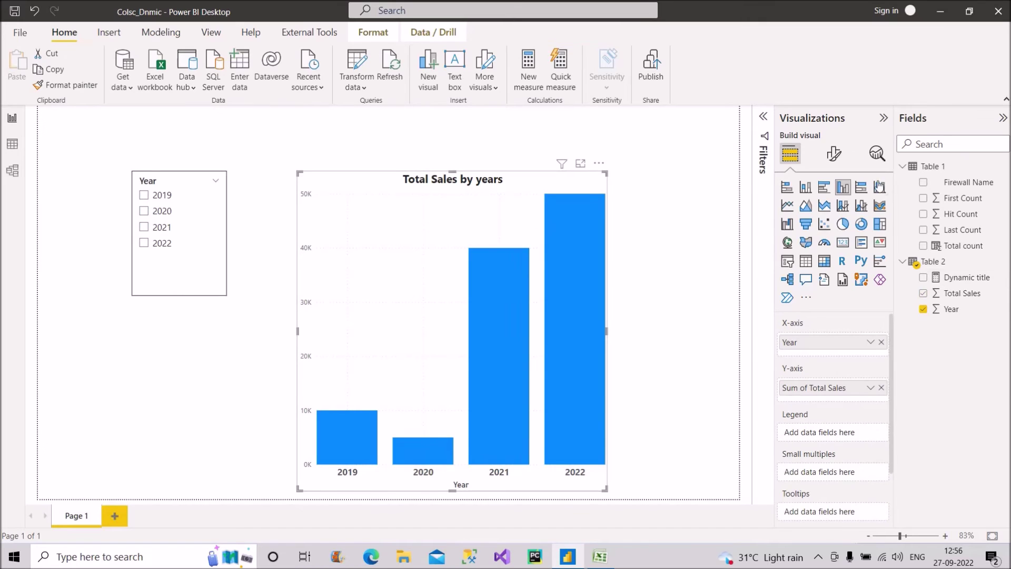
left_click(834, 153)
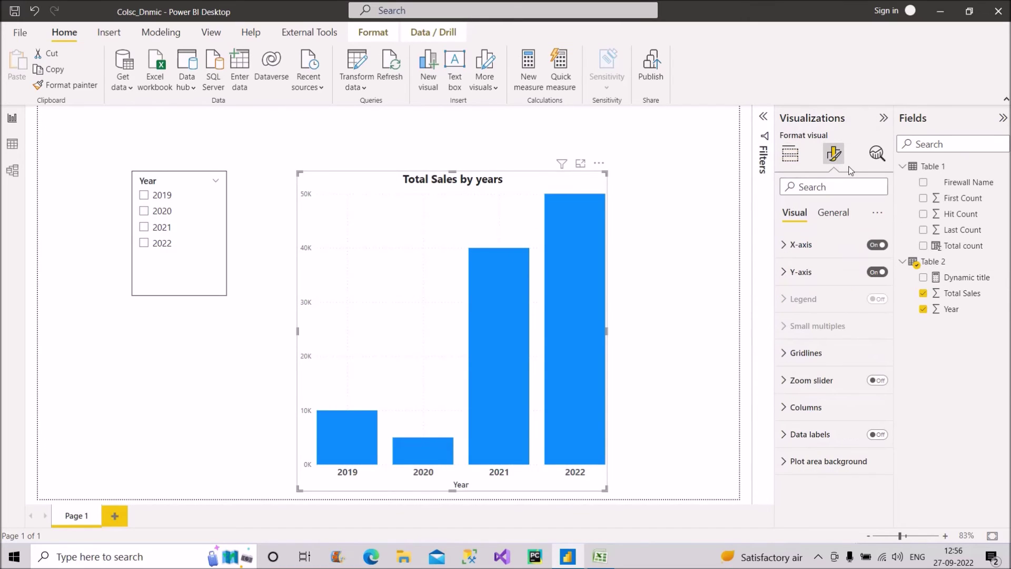
left_click(830, 216)
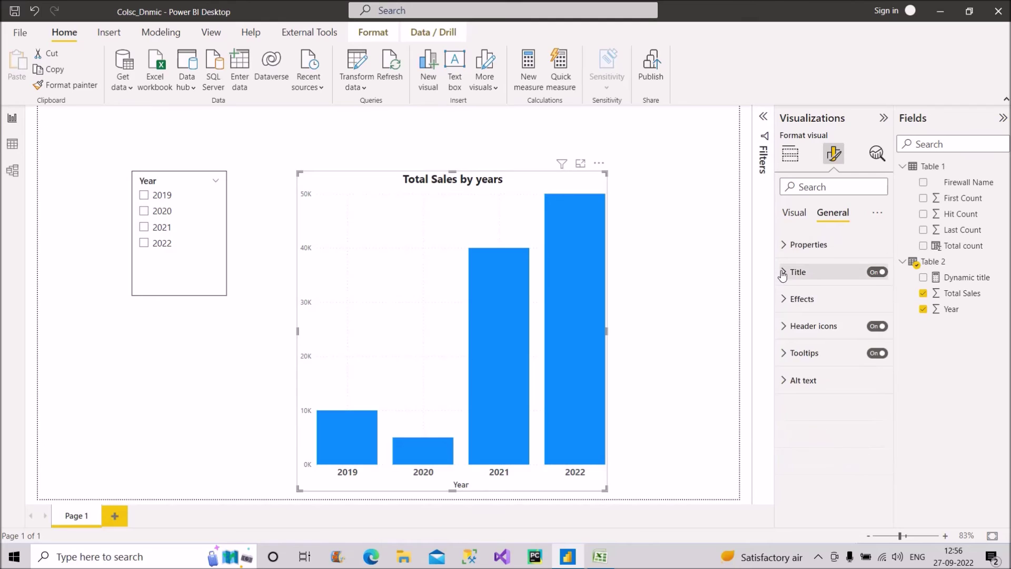
left_click(783, 272)
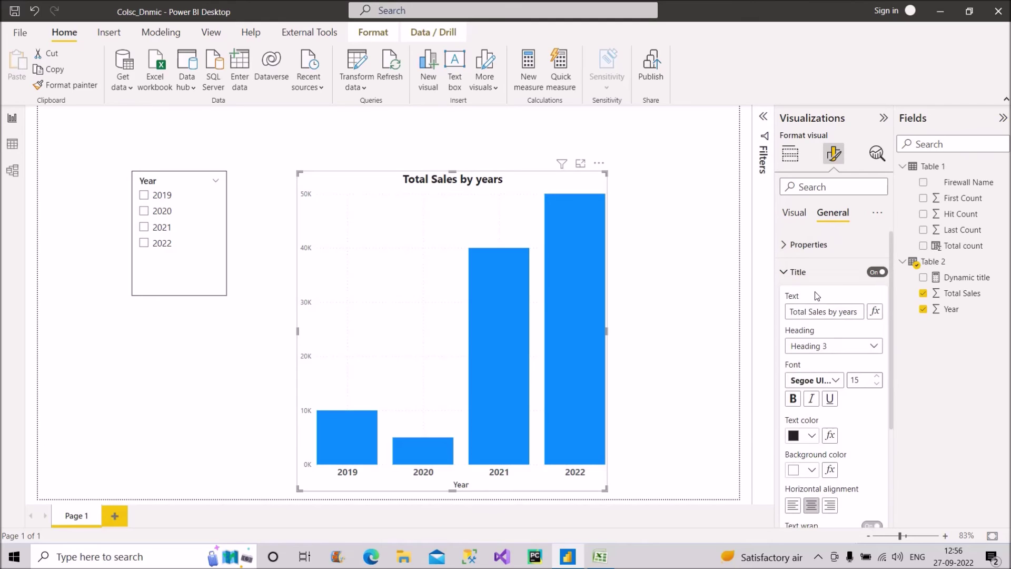
left_click(874, 312)
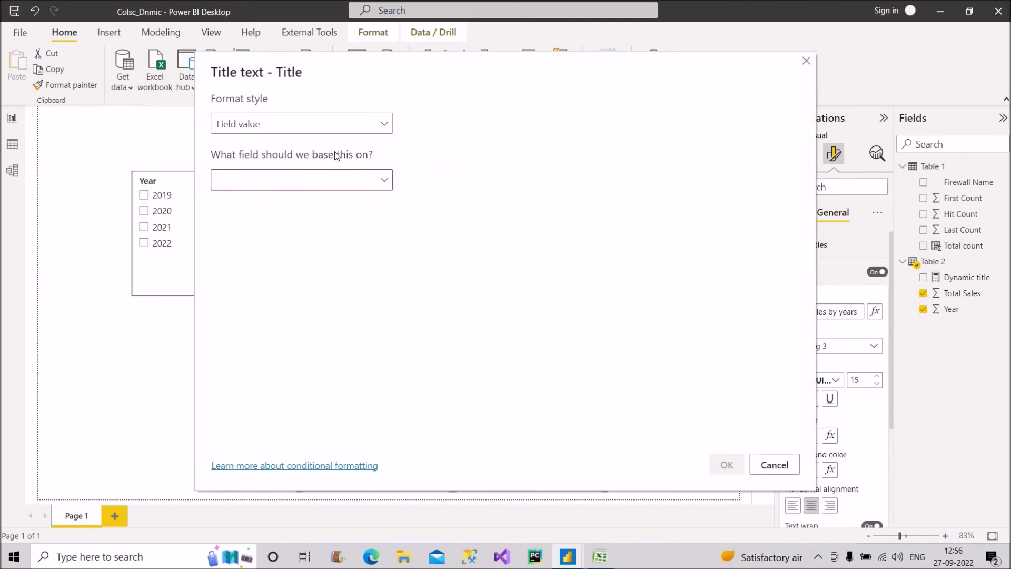
left_click(300, 180)
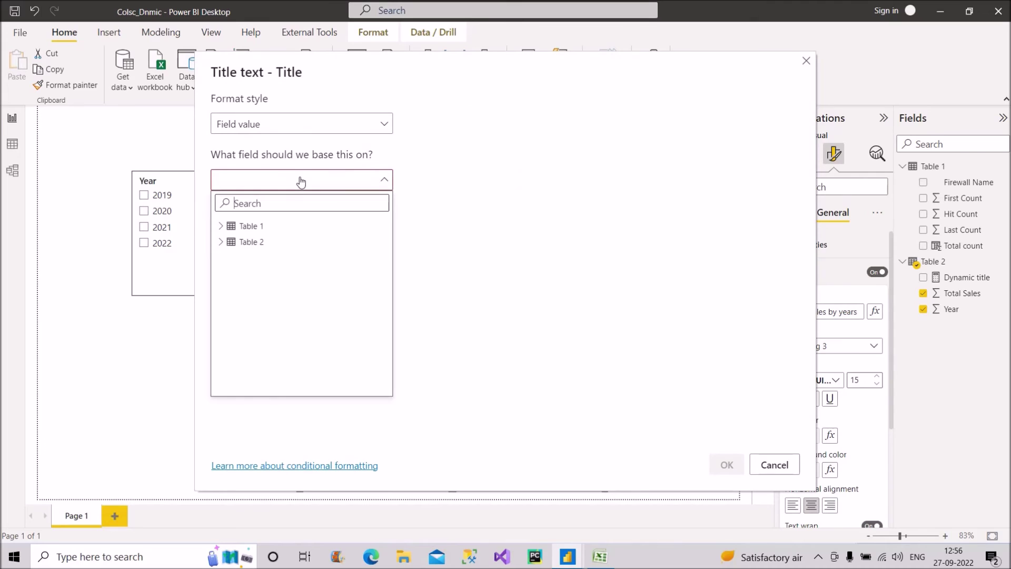
left_click(220, 242)
left_click(252, 259)
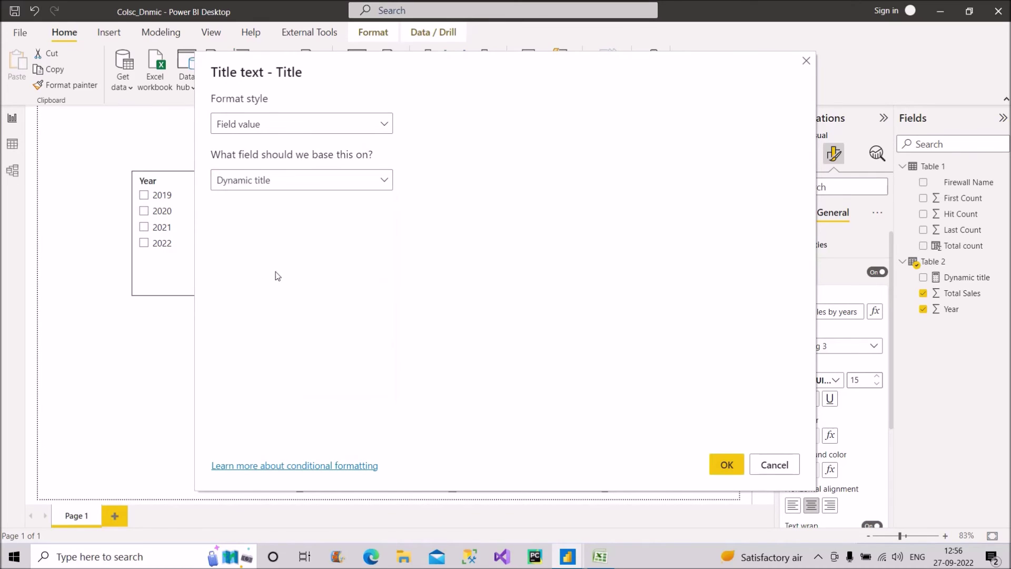
left_click(725, 465)
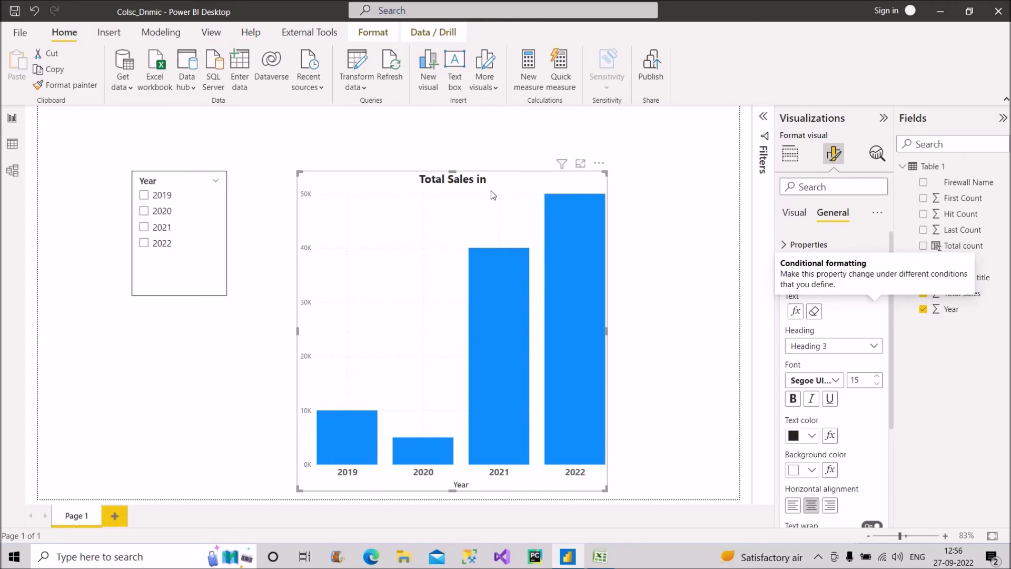
Test the chart title by selecting 2022 and 2021 in the Year slicer, ending with no year selected.
left_click(143, 243)
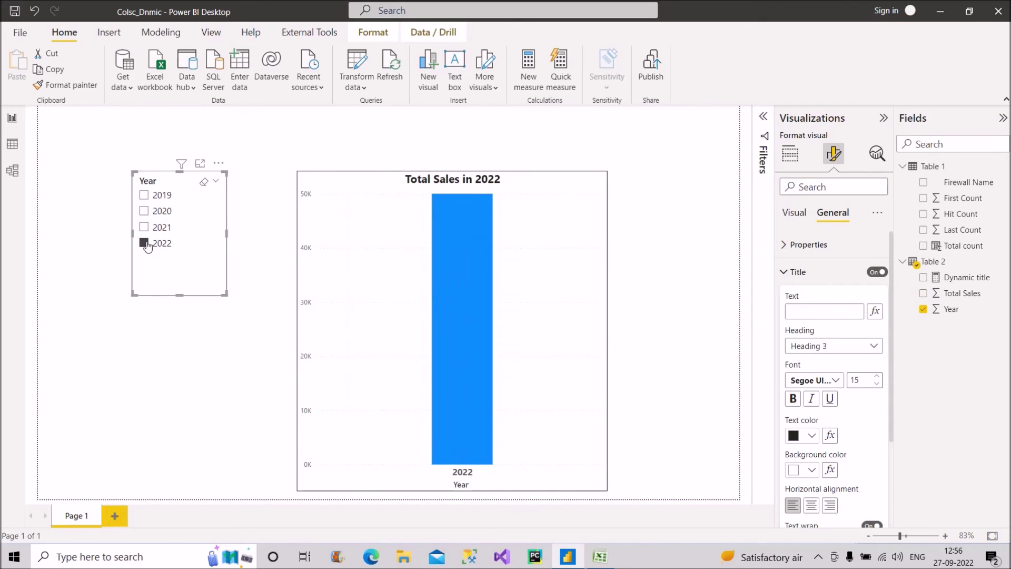
left_click(144, 227)
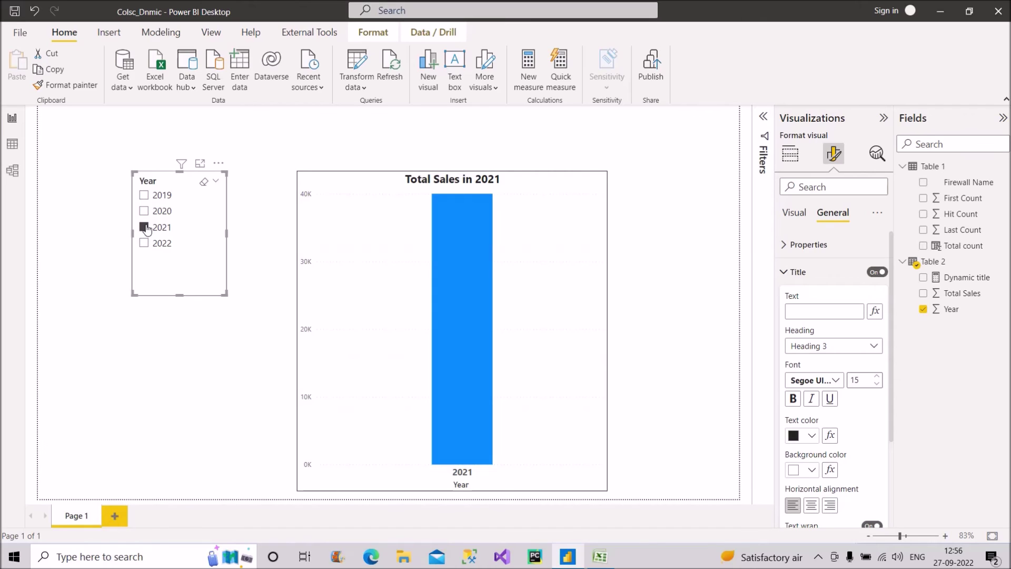
left_click(144, 227)
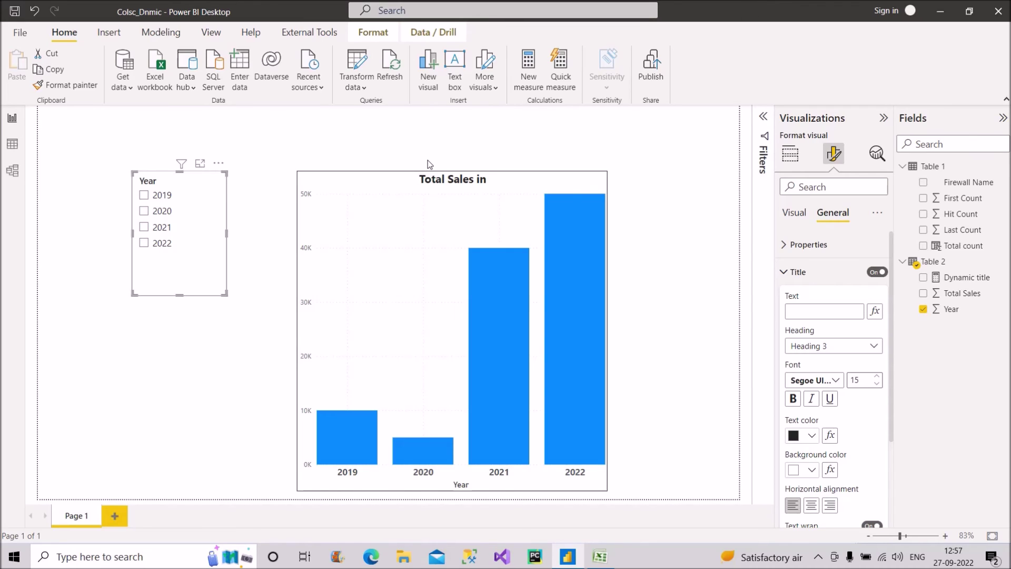
Add "all years" as the alternate result of SELECTEDVALUE in the Dynamic title measure and commit the change.
left_click(970, 277)
left_click(720, 129)
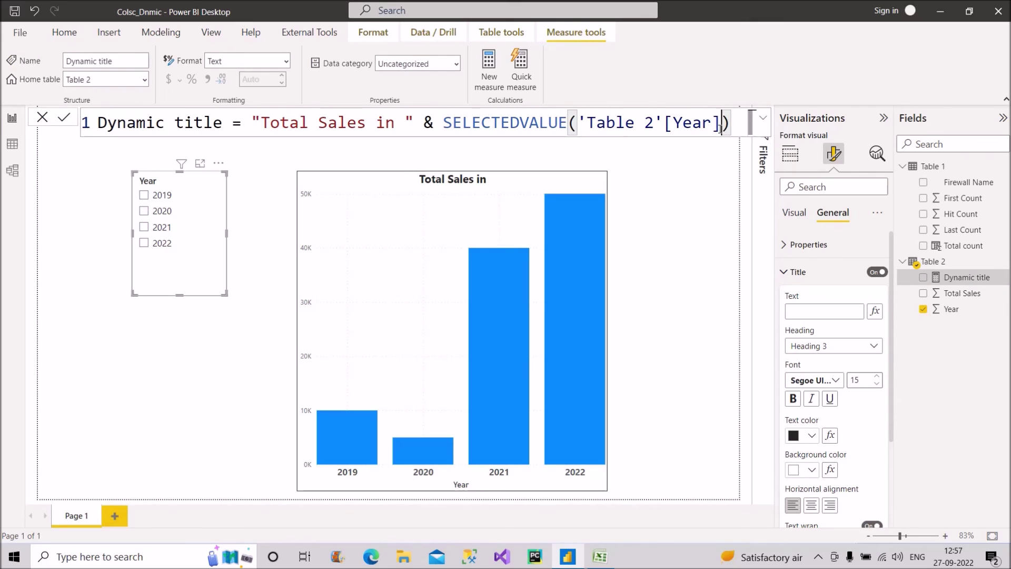
type(",")
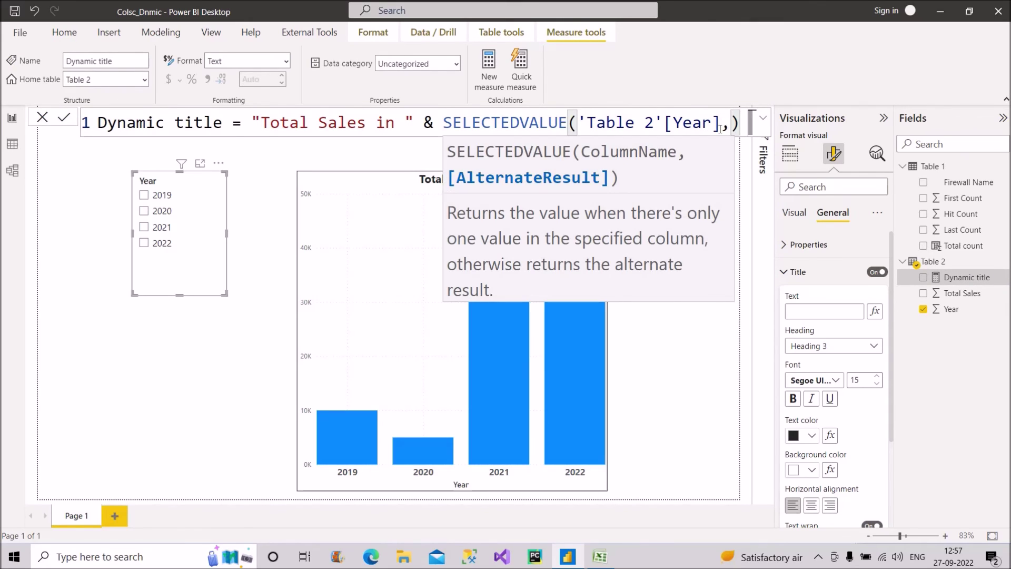
type(" \"")
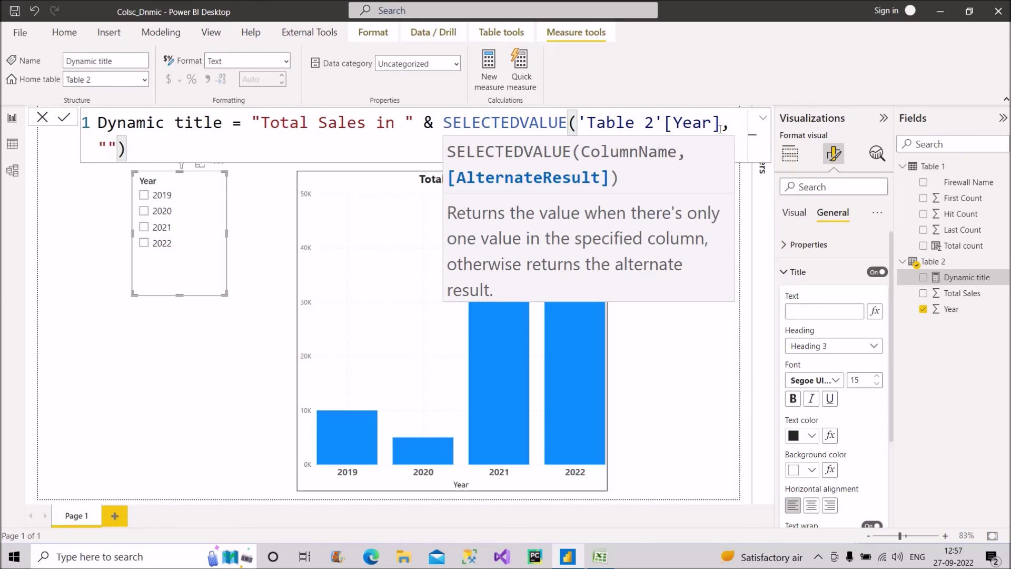
type("all years")
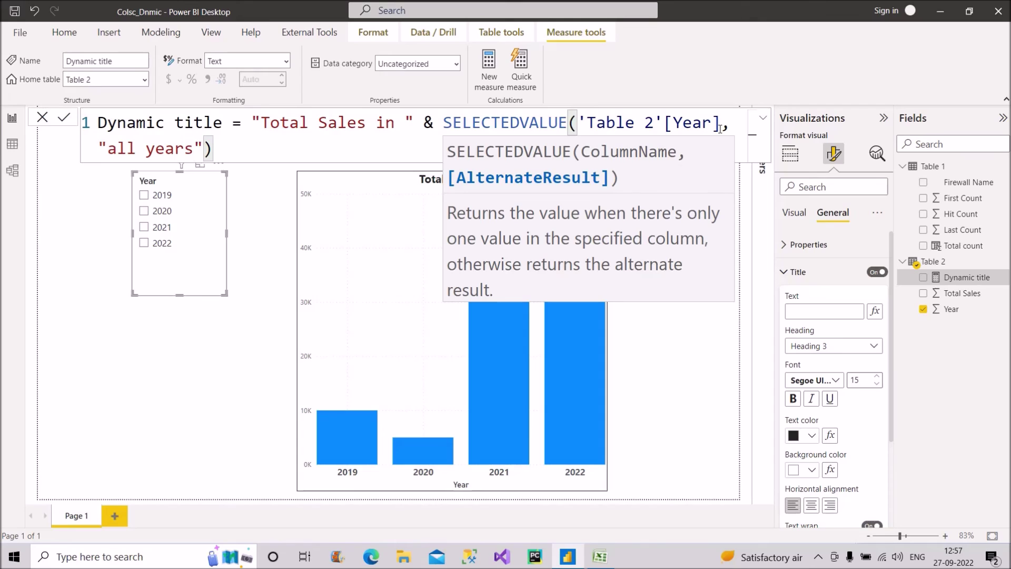
left_click(63, 123)
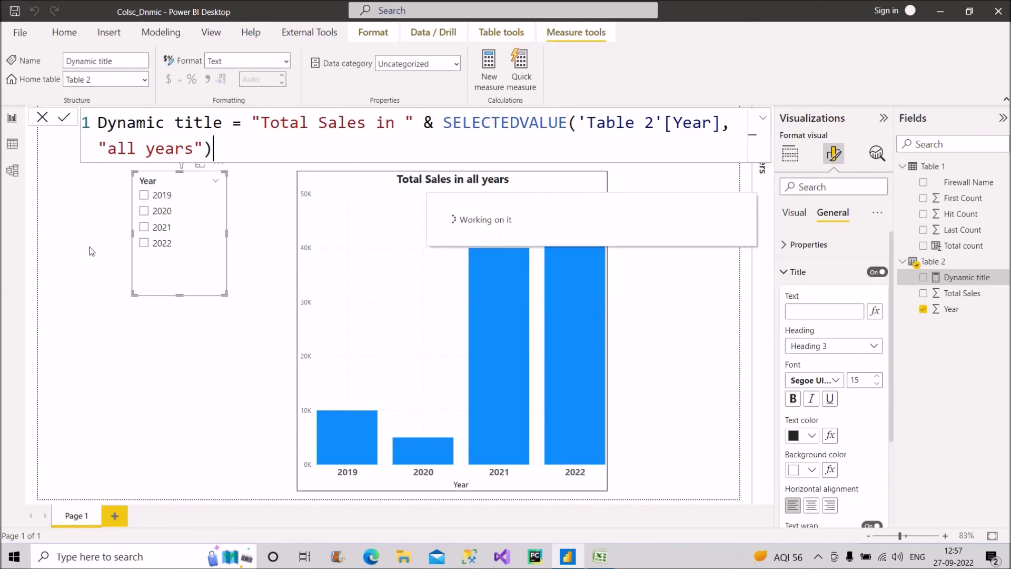
left_click(265, 279)
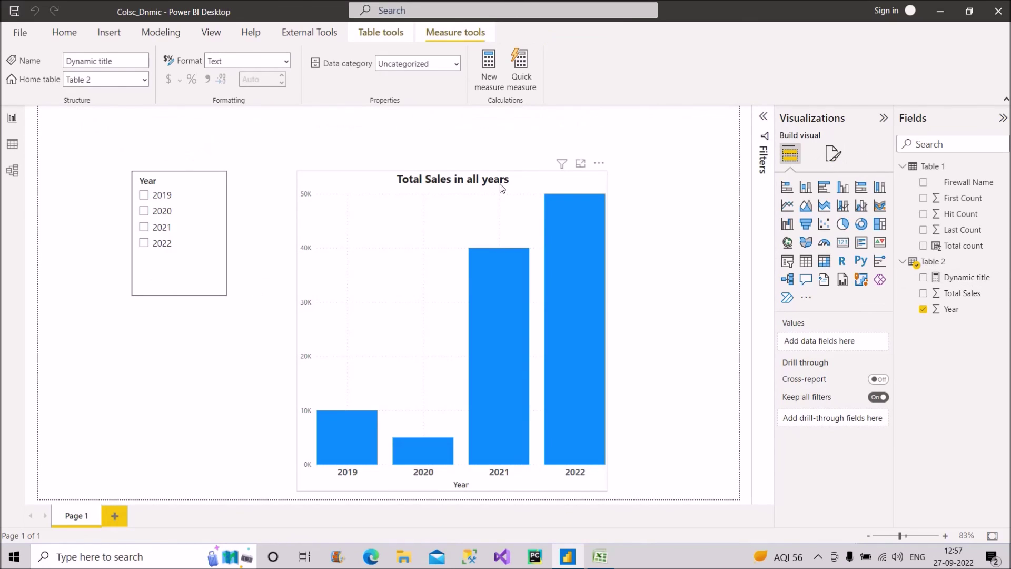
Filter the chart to 2022 with the Year slicer and display the Dynamic title measure's formula for review.
left_click(265, 194)
left_click(144, 245)
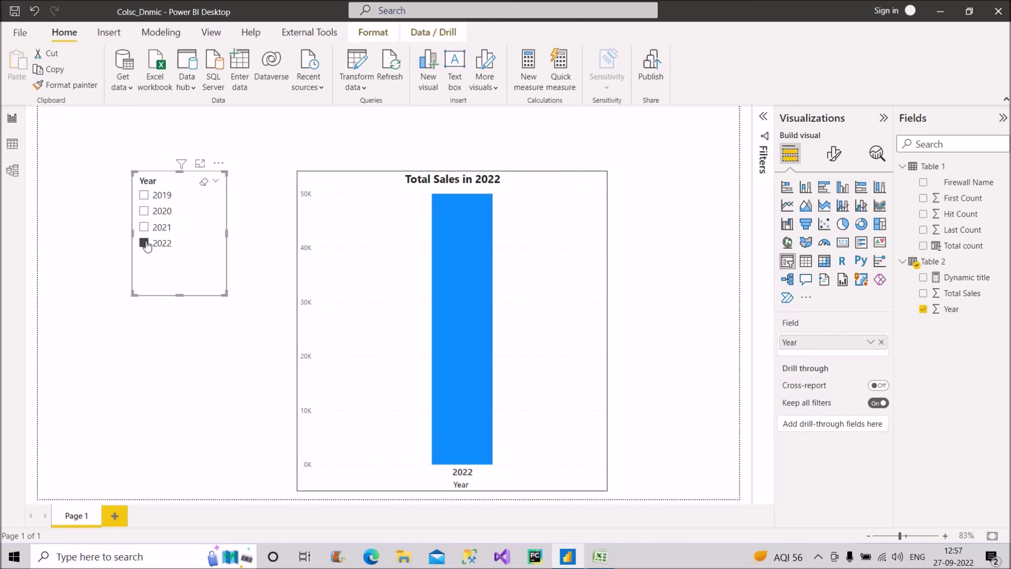
left_click(956, 277)
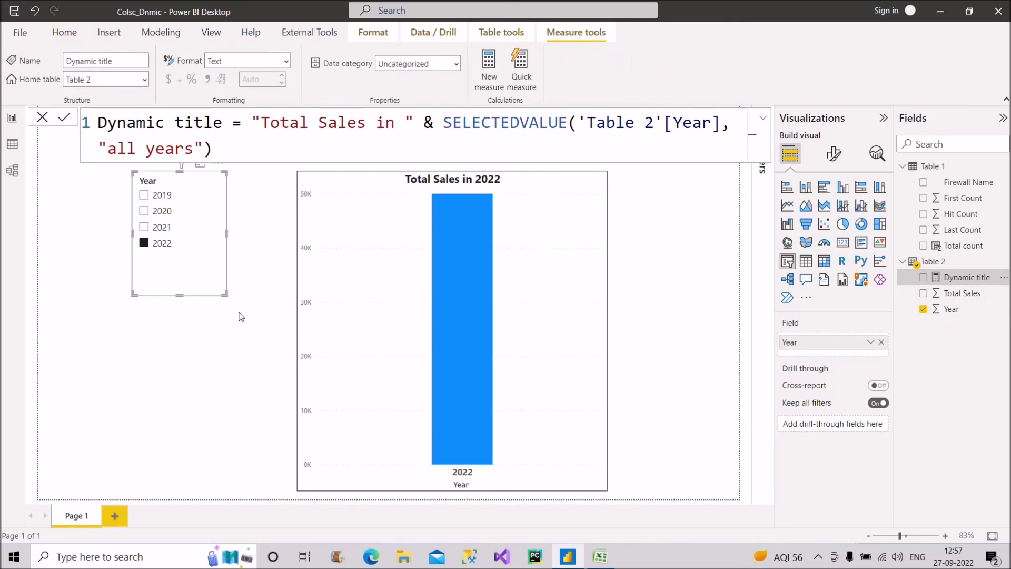